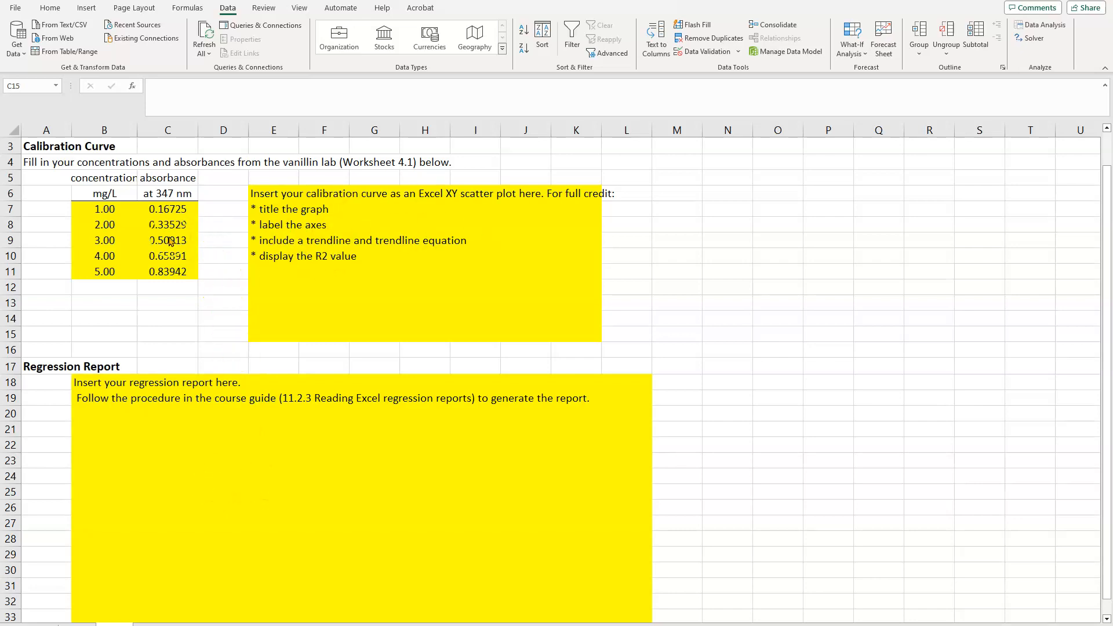
# Insert a markers-only XY scatter chart from the concentration and absorbance data in B7:C11
pyautogui.moveTo(103, 212); pyautogui.dragTo(159, 271)
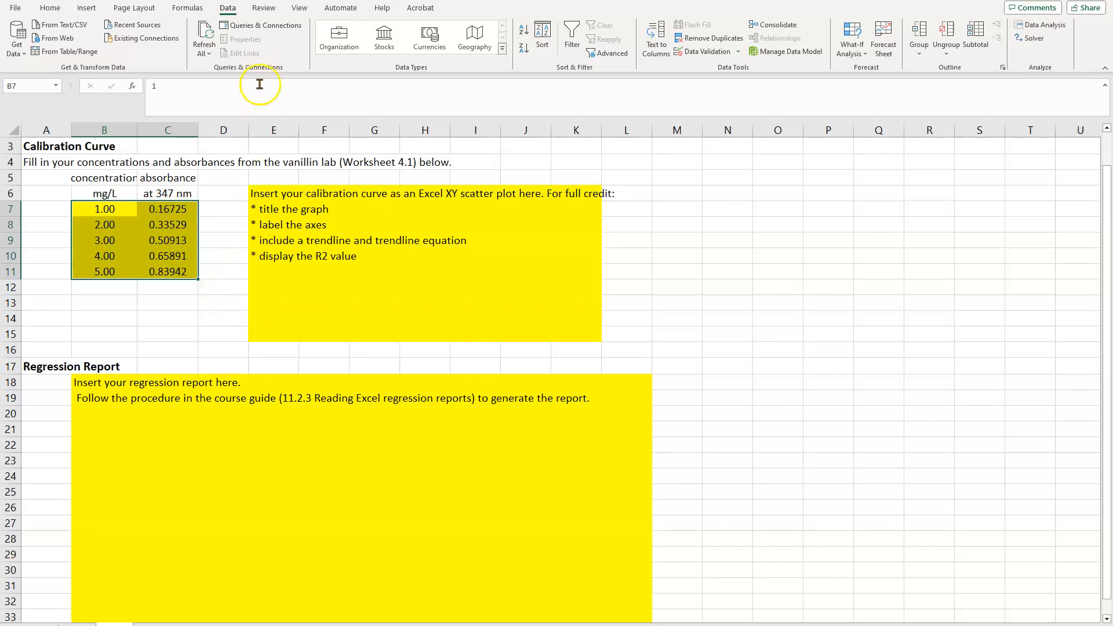
pyautogui.click(86, 8)
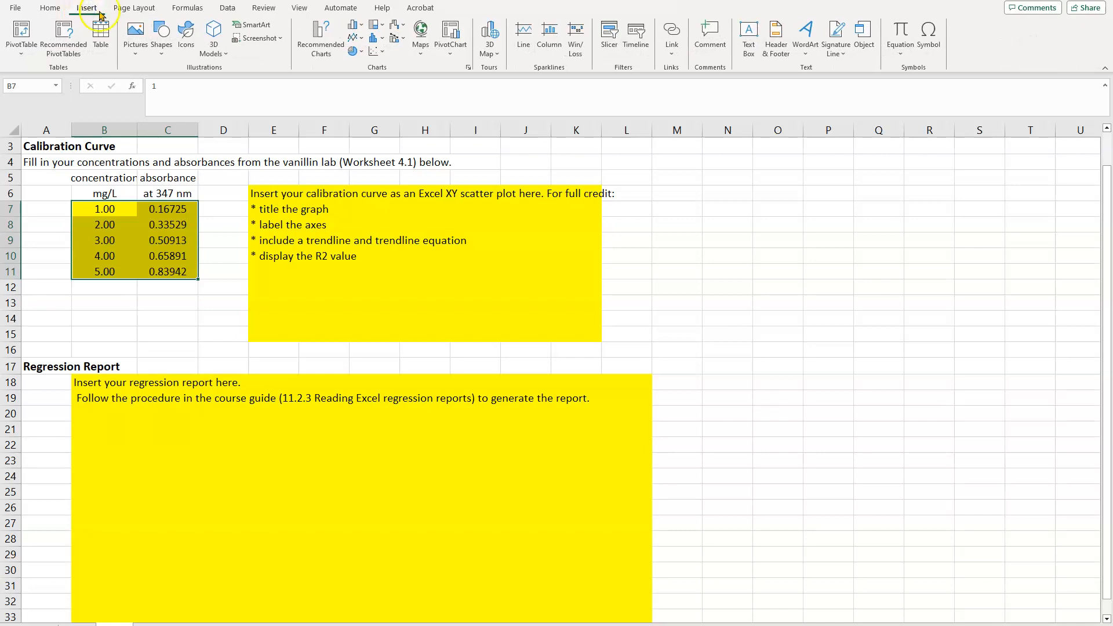
pyautogui.click(377, 55)
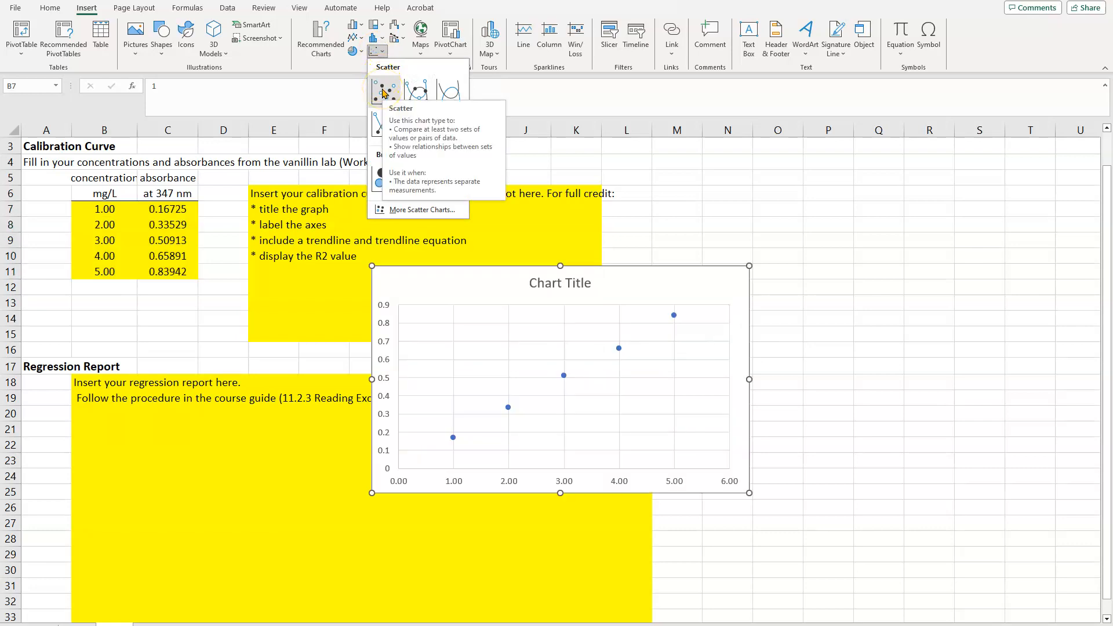
pyautogui.click(383, 92)
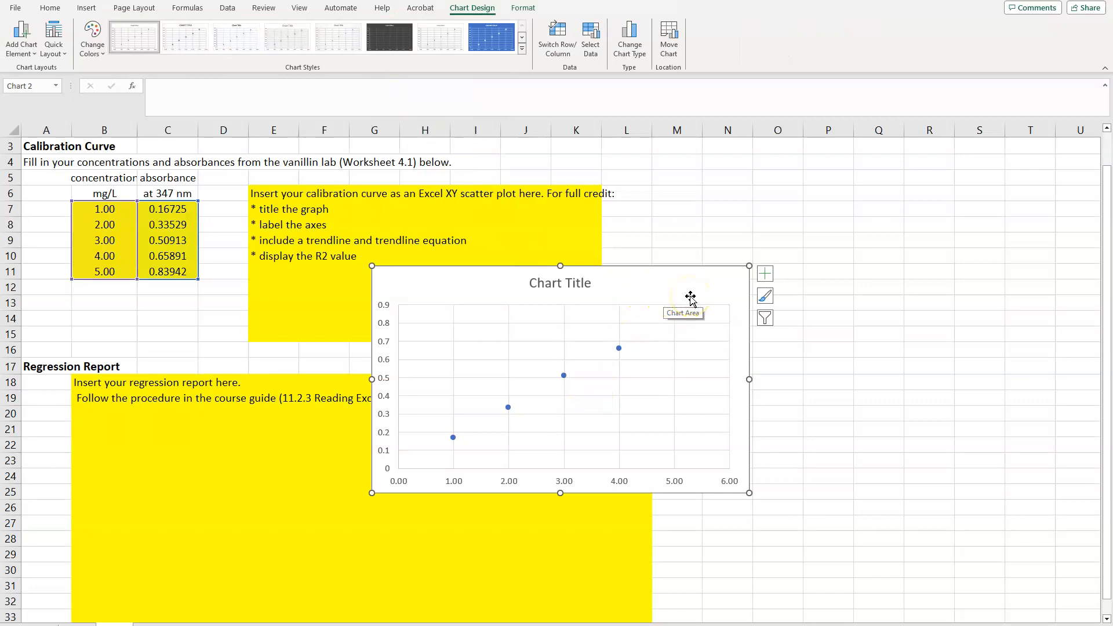
# Apply the first quick layout to the scatter chart, with a chart title, both axis titles and a legend
pyautogui.click(608, 293)
pyautogui.click(58, 38)
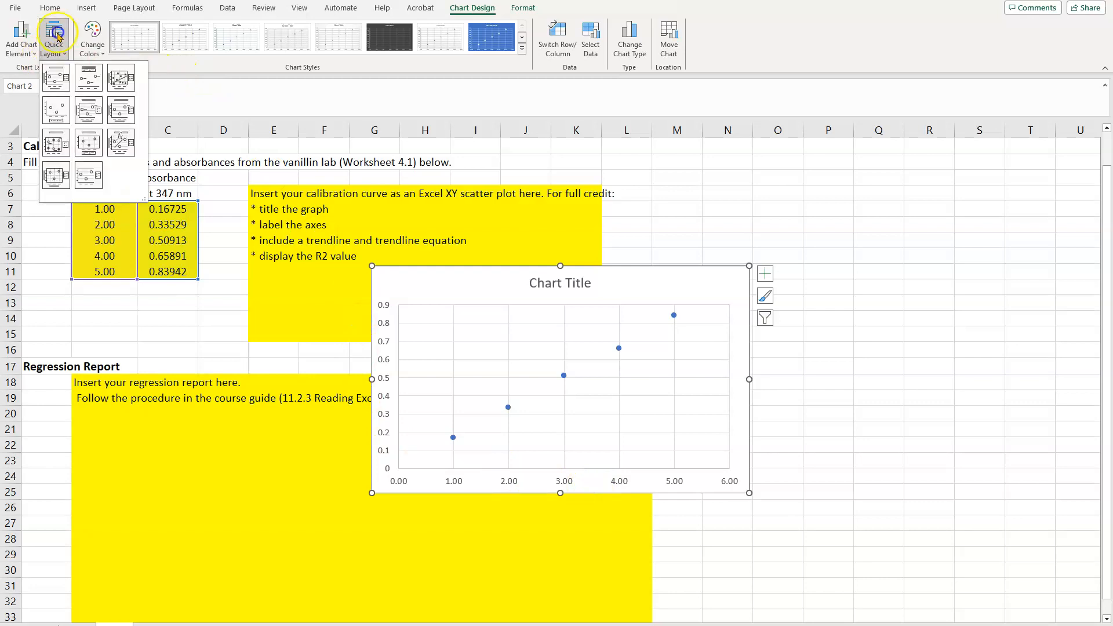
pyautogui.click(54, 84)
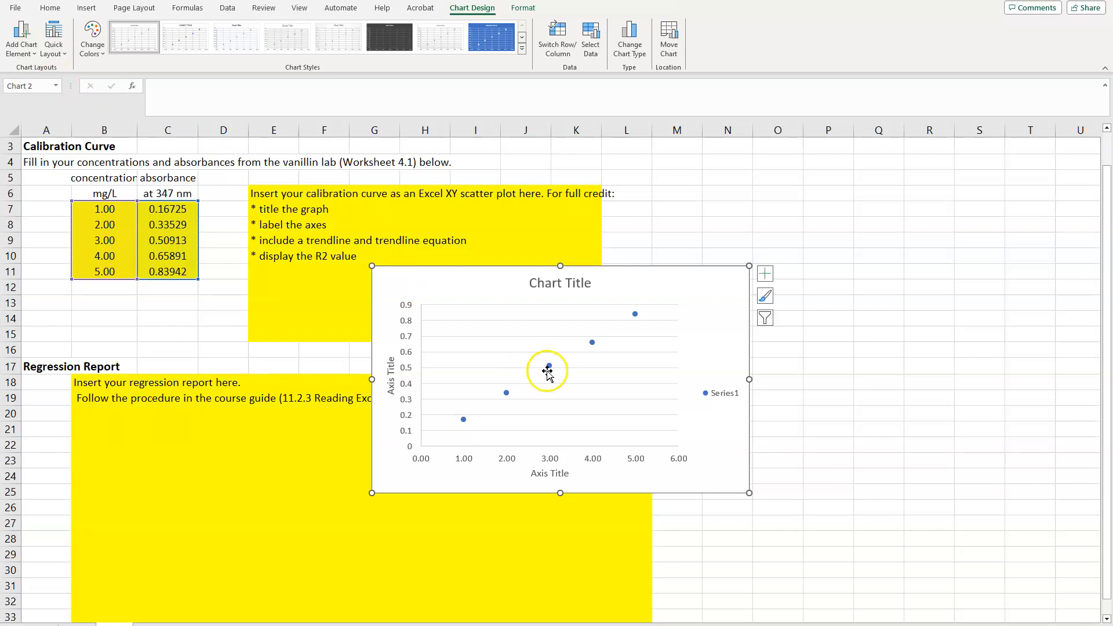
# Set the chart title to "Beer's Law Plot for Vanillin in 0.1 M NaOH"
pyautogui.doubleClick(541, 284)
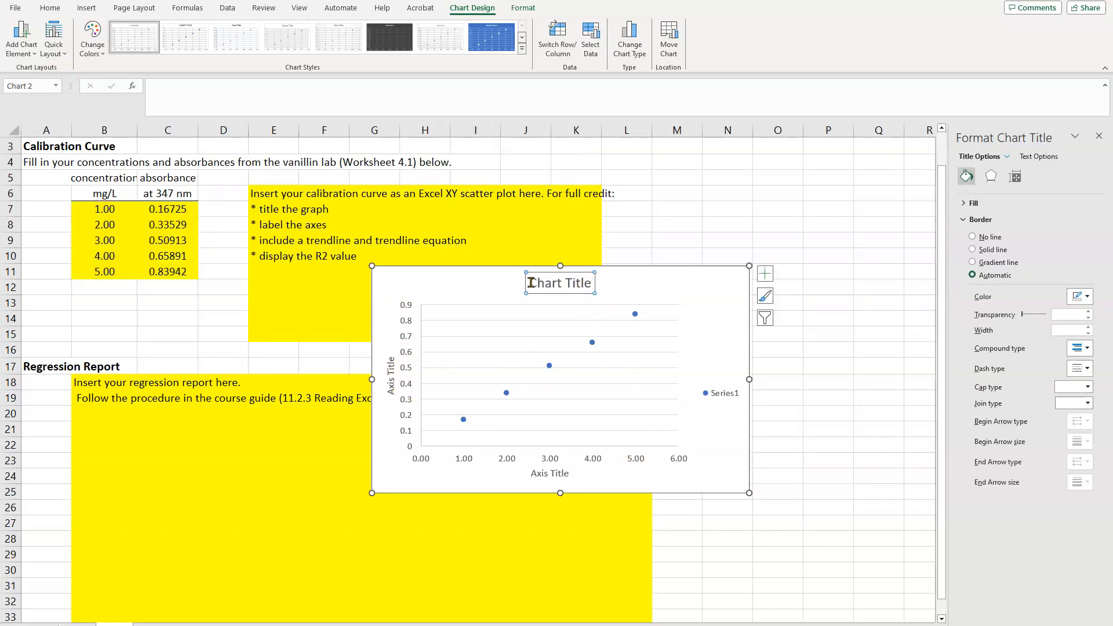
pyautogui.tripleClick(580, 283)
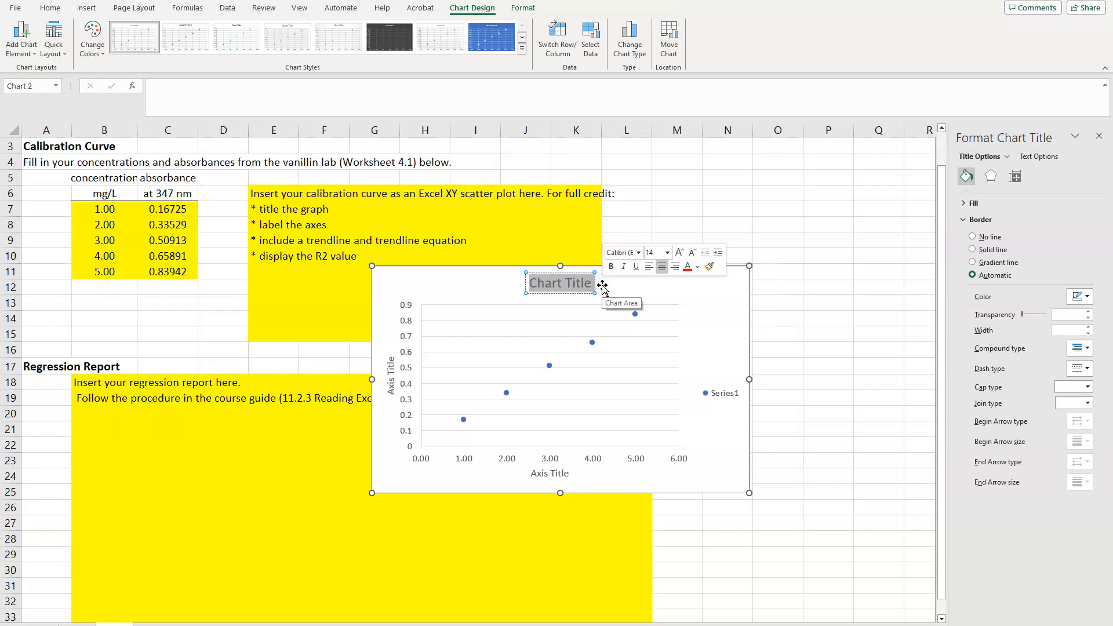
pyautogui.write("Beer'")
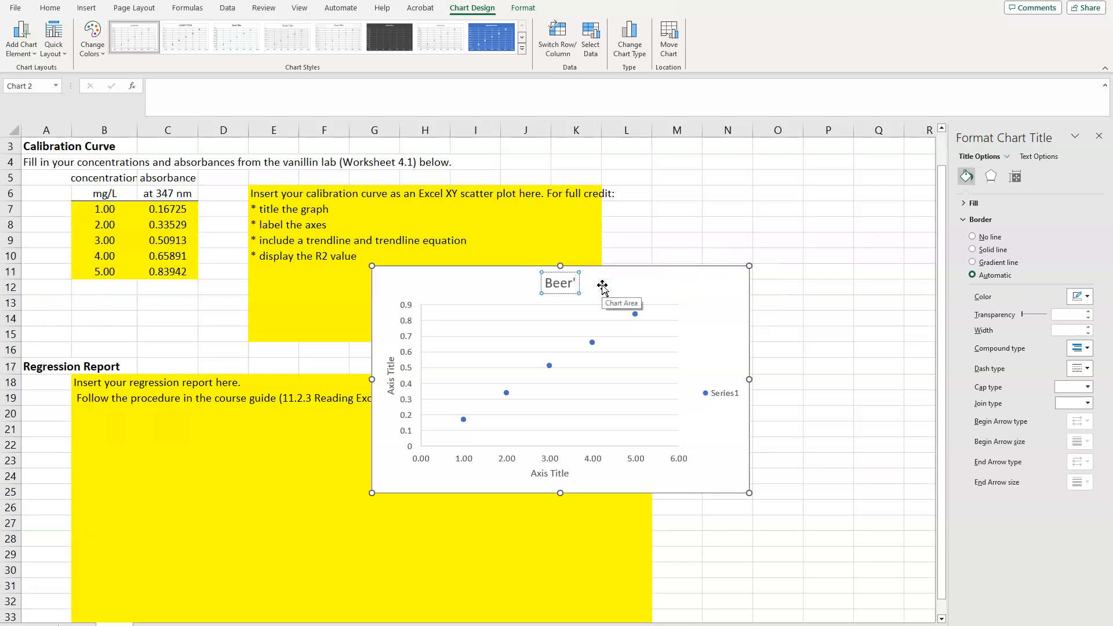
pyautogui.write('s Law Plot')
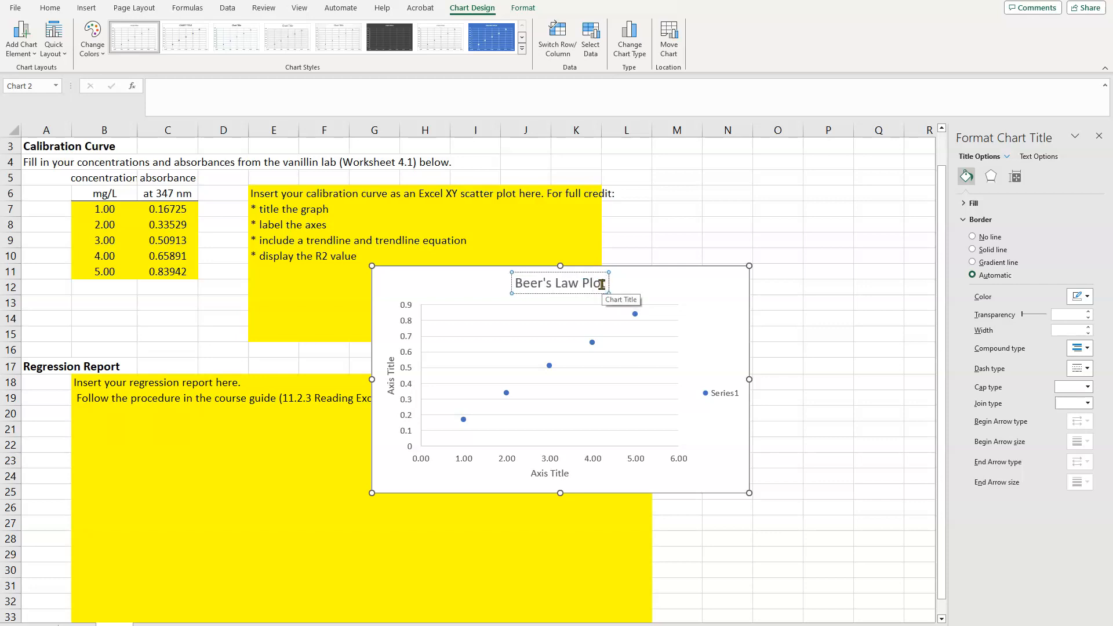
pyautogui.write(' for Va')
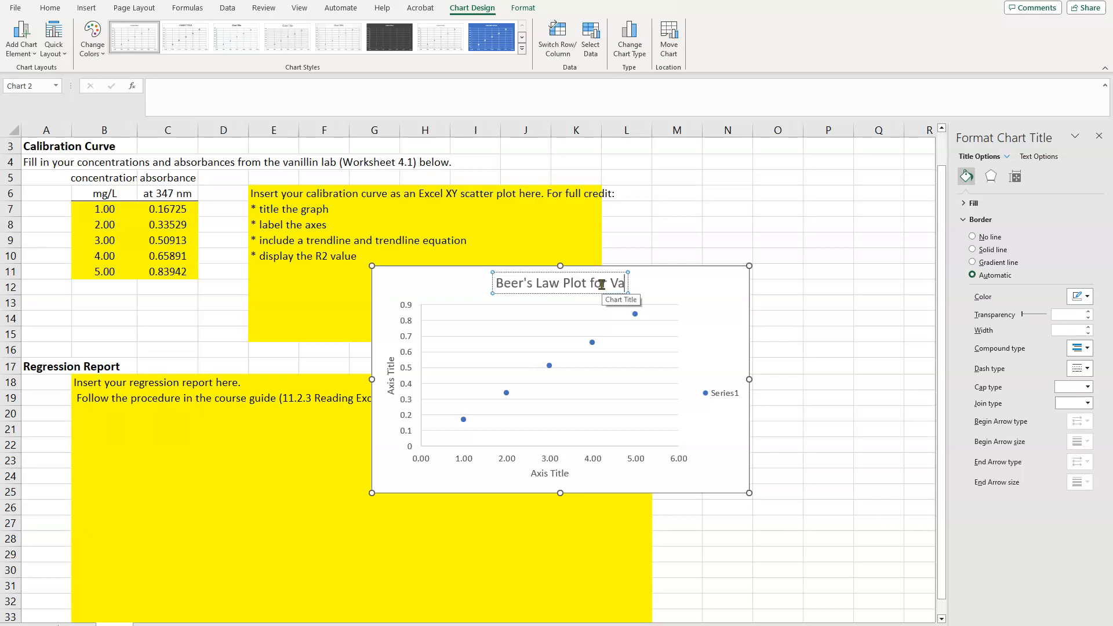
pyautogui.write('nillin i')
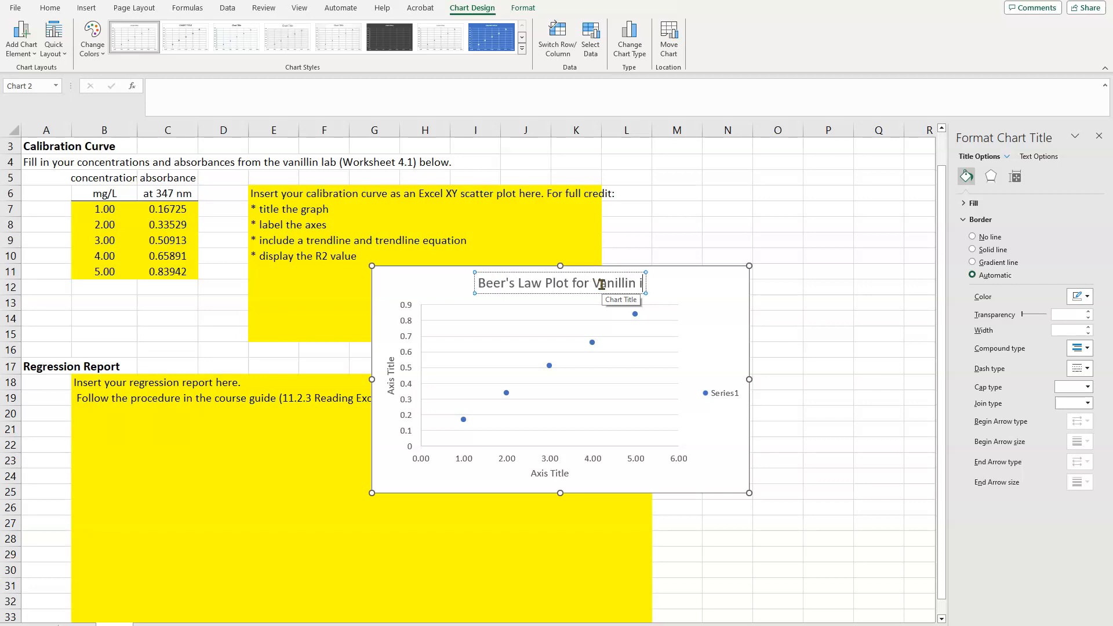
pyautogui.write('n 0.')
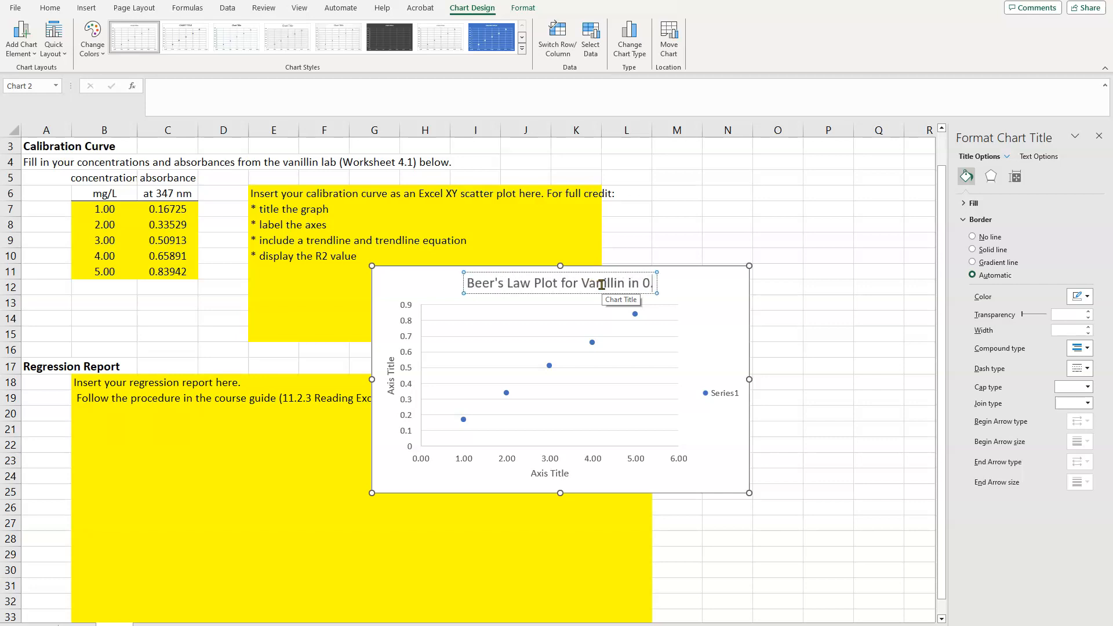
pyautogui.write('1 M NaOH')
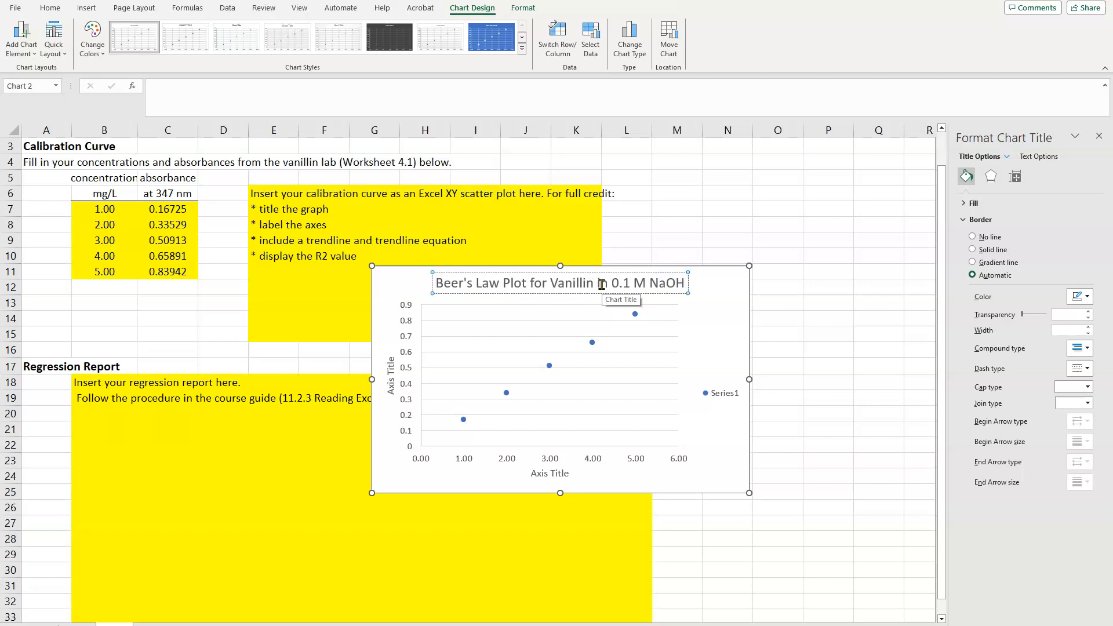
# Set the horizontal axis title to "concentration of vanillin (mg/L)"
pyautogui.click(541, 474)
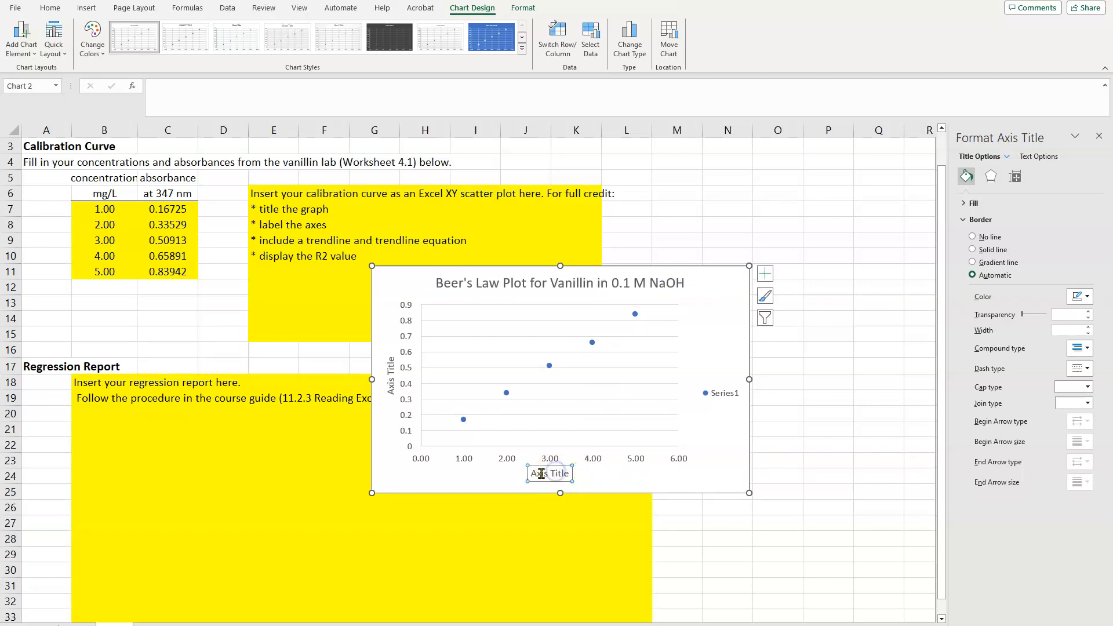
pyautogui.moveTo(532, 474); pyautogui.dragTo(684, 480)
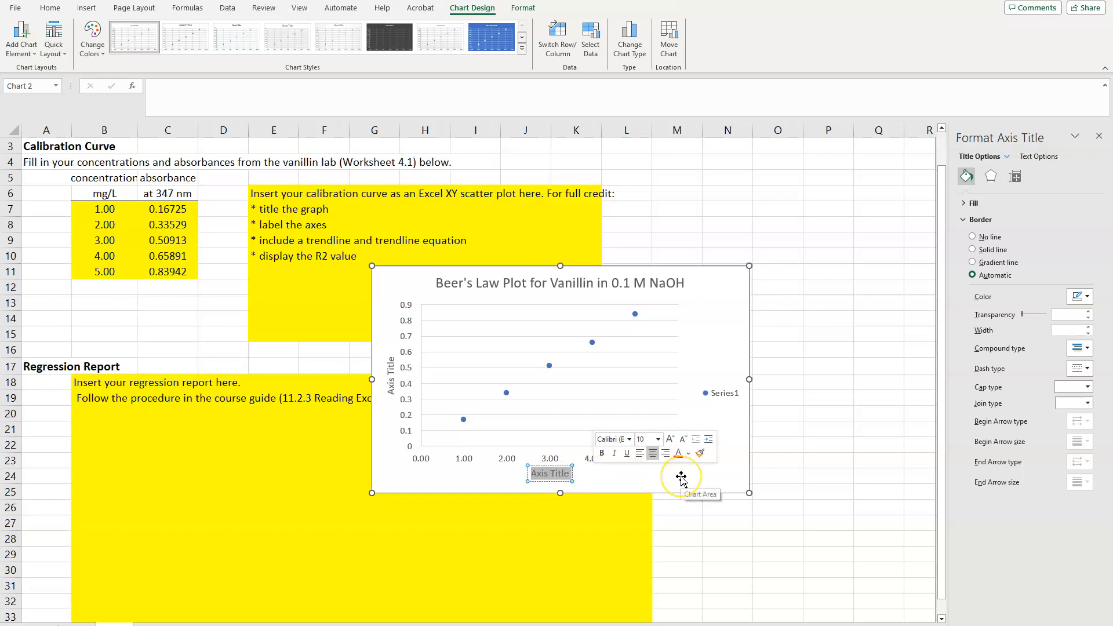
pyautogui.write('concentration of')
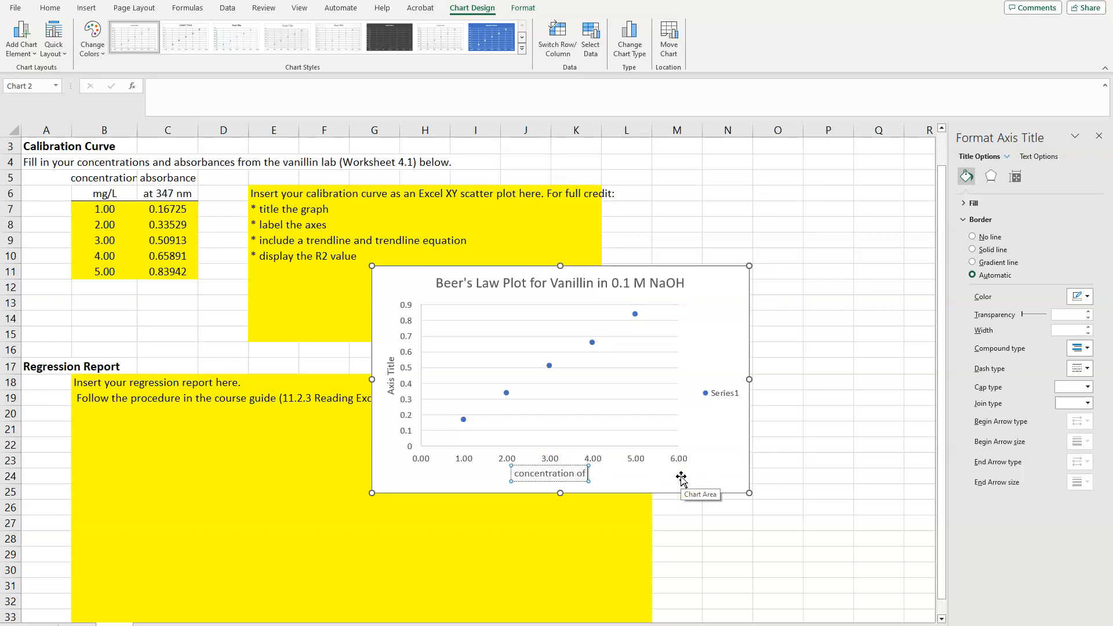
pyautogui.write(' vanillin (mg/L)')
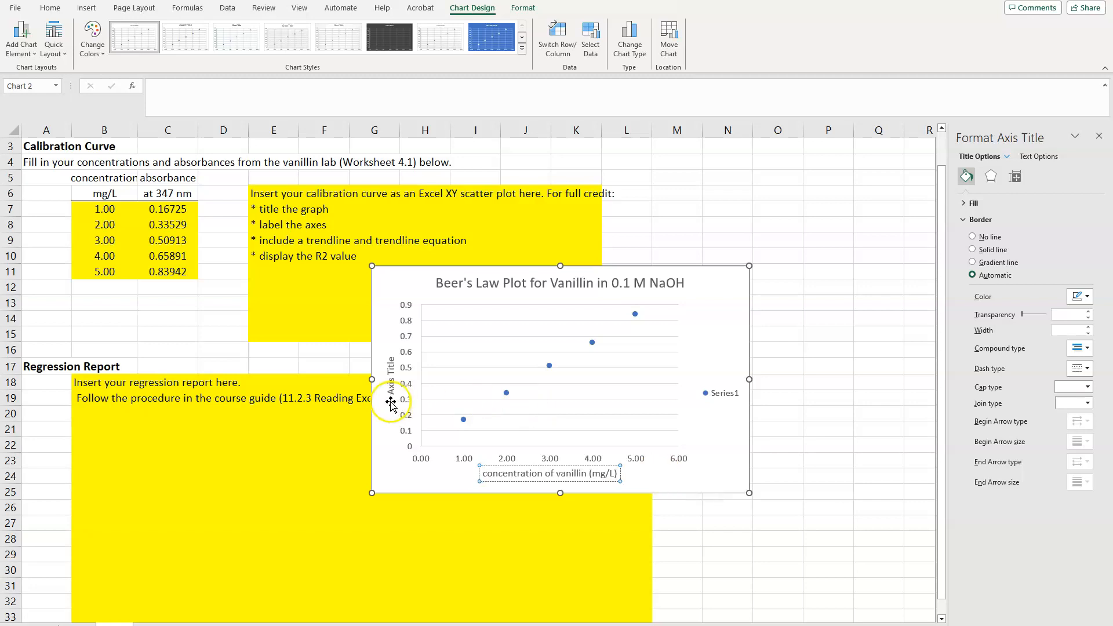
# Set the vertical axis title to "absorbance at 347 nm" and delete the chart's legend
pyautogui.click(389, 368)
pyautogui.tripleClick(389, 362)
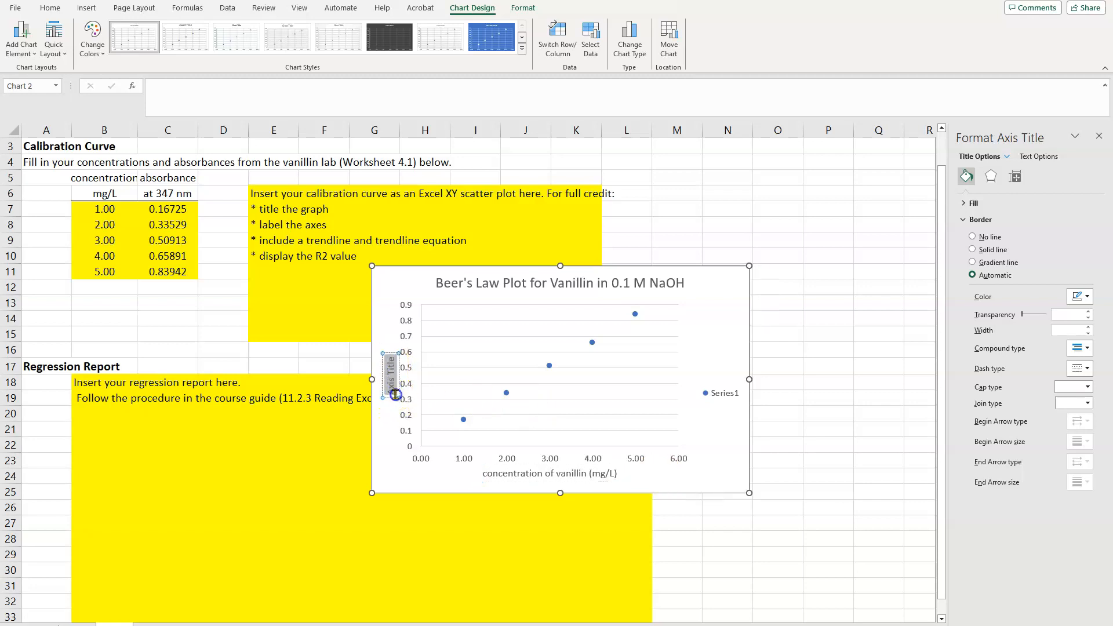
pyautogui.write('ab')
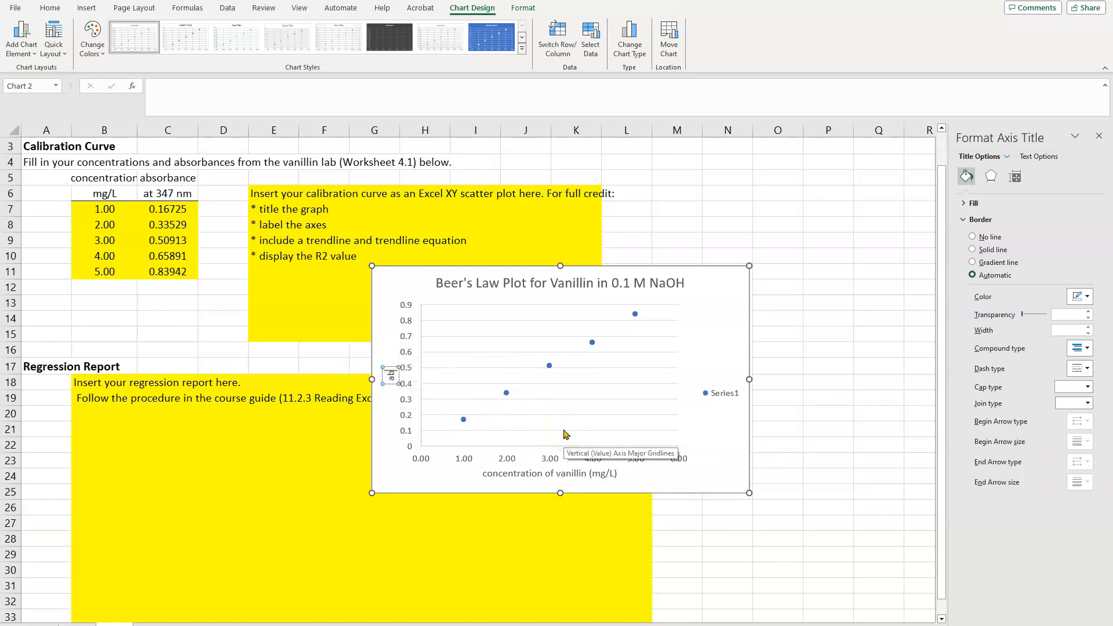
pyautogui.write('sorbance at 347')
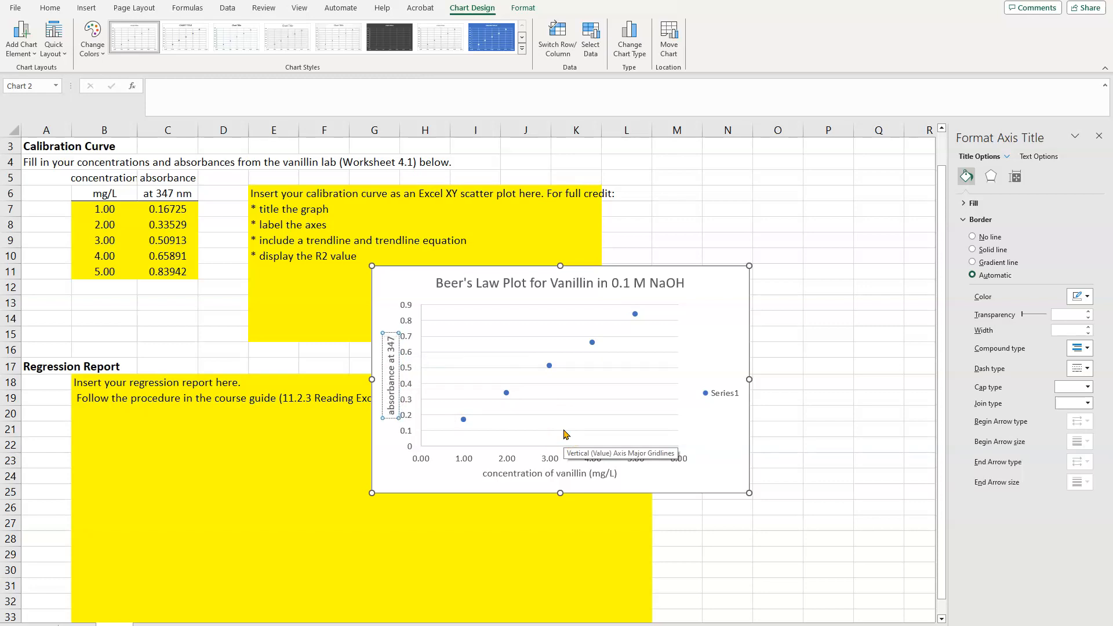
pyautogui.write(' nm')
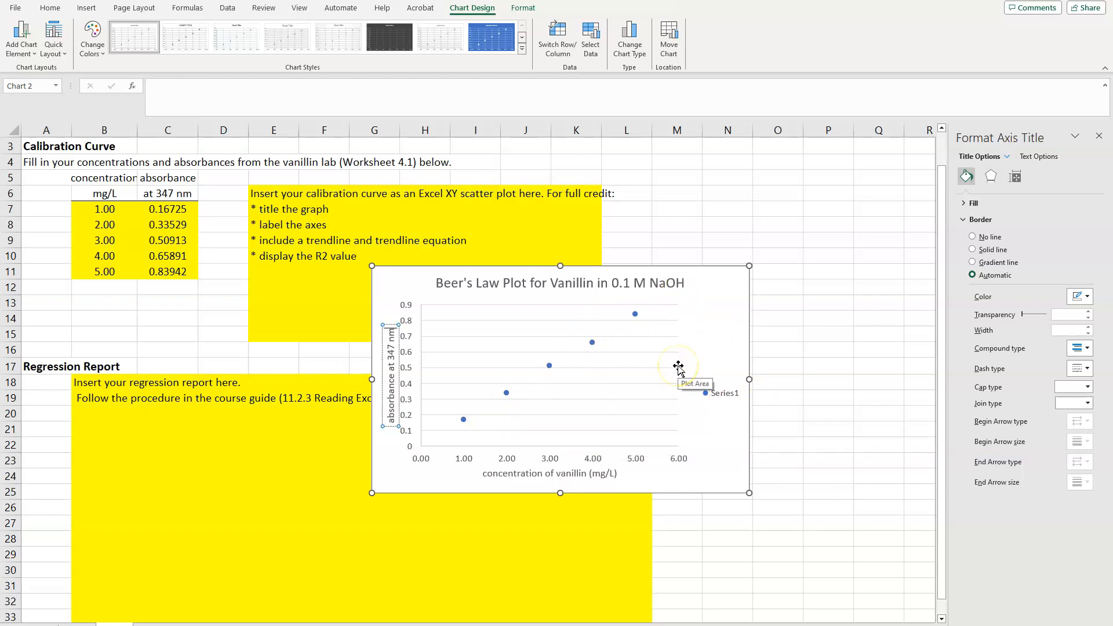
pyautogui.click(722, 398)
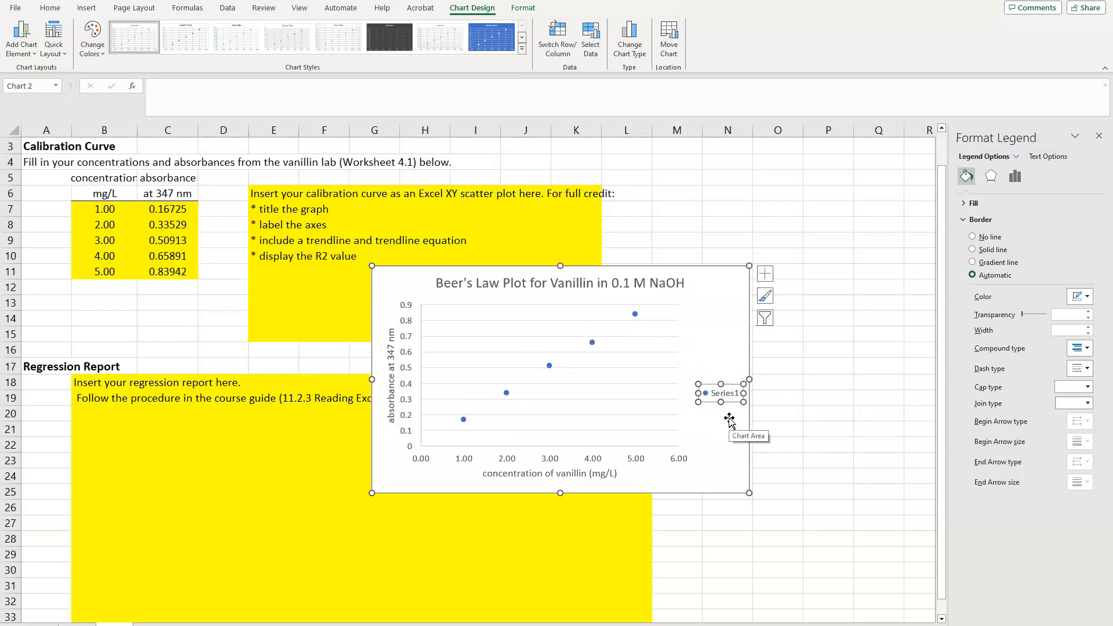
pyautogui.press('Delete')
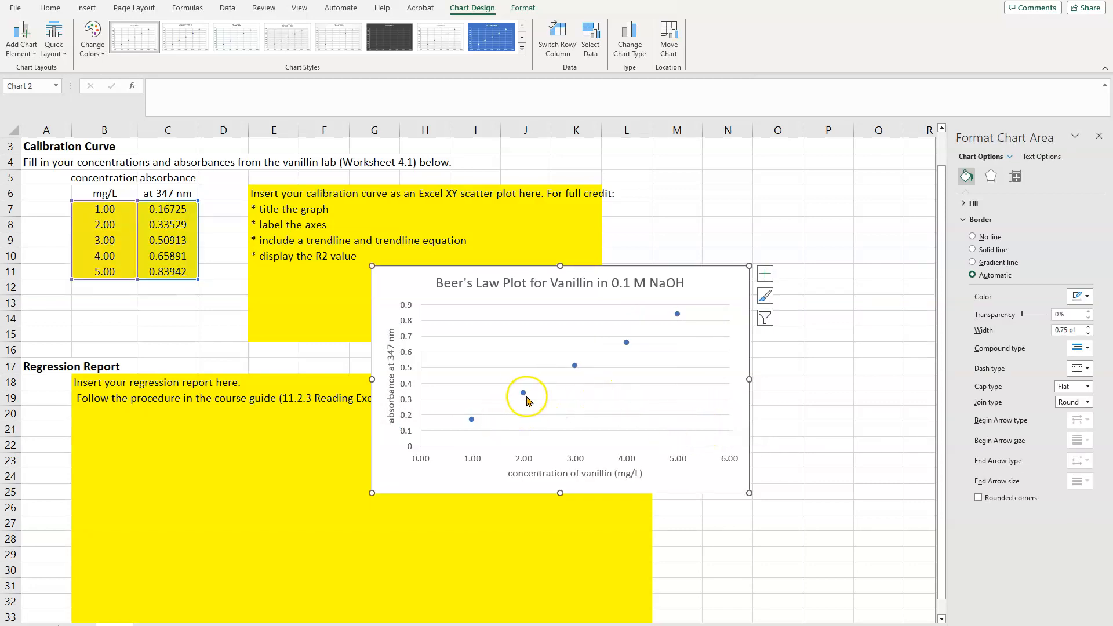
# Add a linear trendline to the data series, displaying its equation and R-squared value on the chart
pyautogui.moveTo(525, 396)
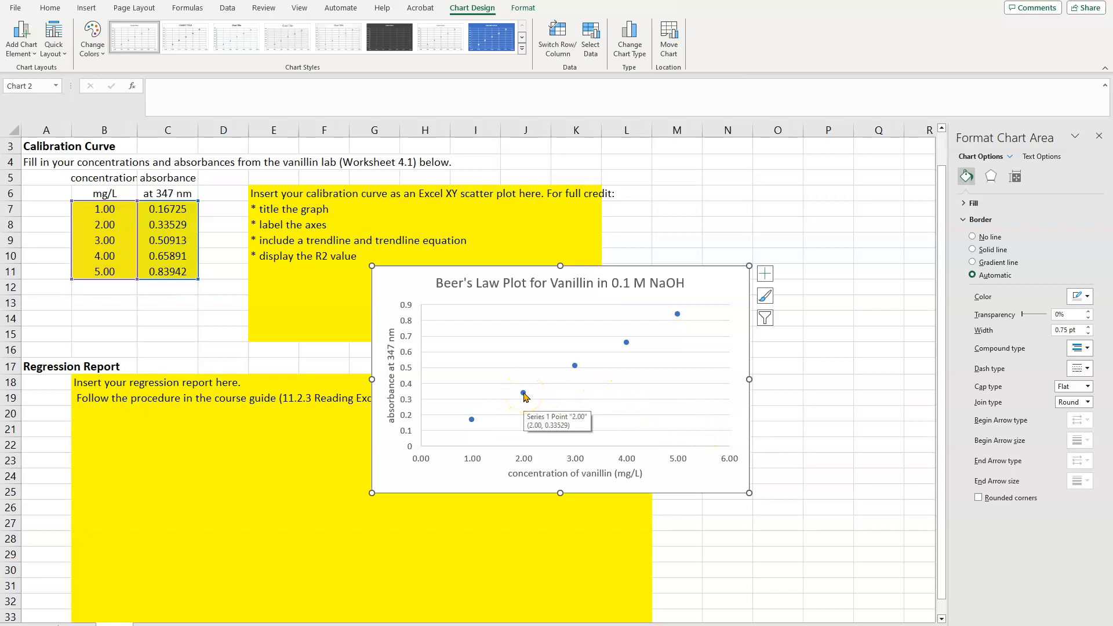
pyautogui.click(524, 393)
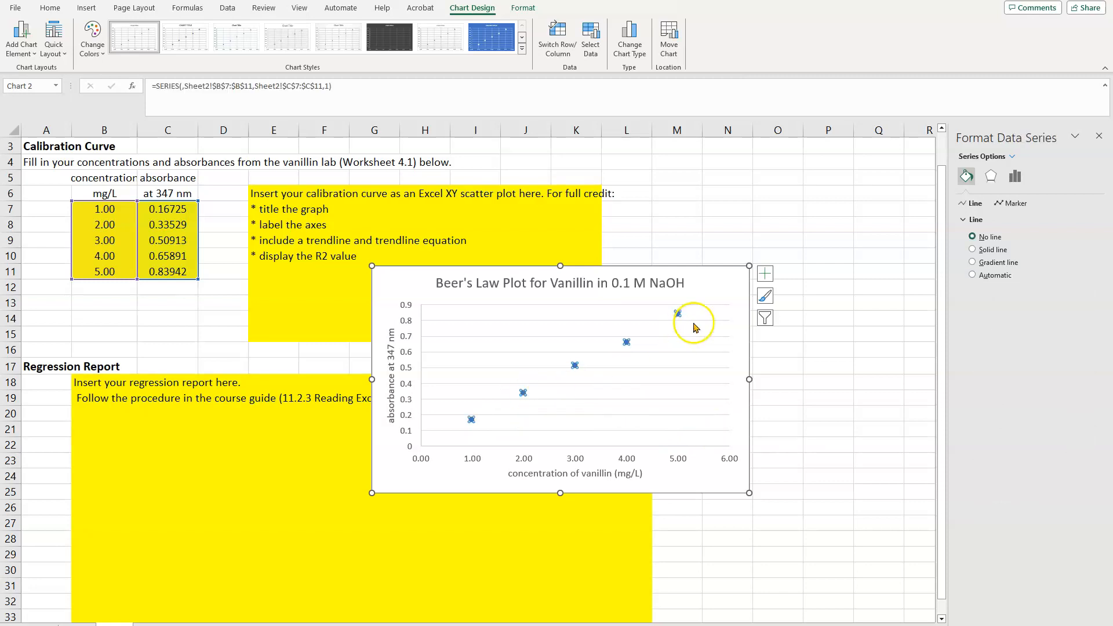
pyautogui.rightClick(575, 369)
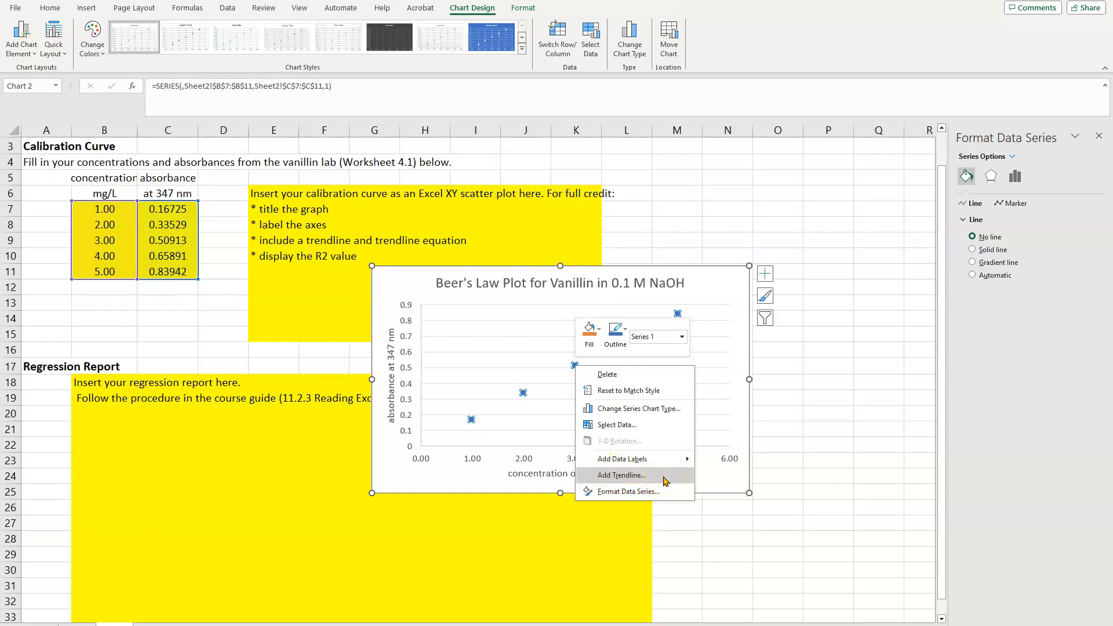
pyautogui.click(622, 475)
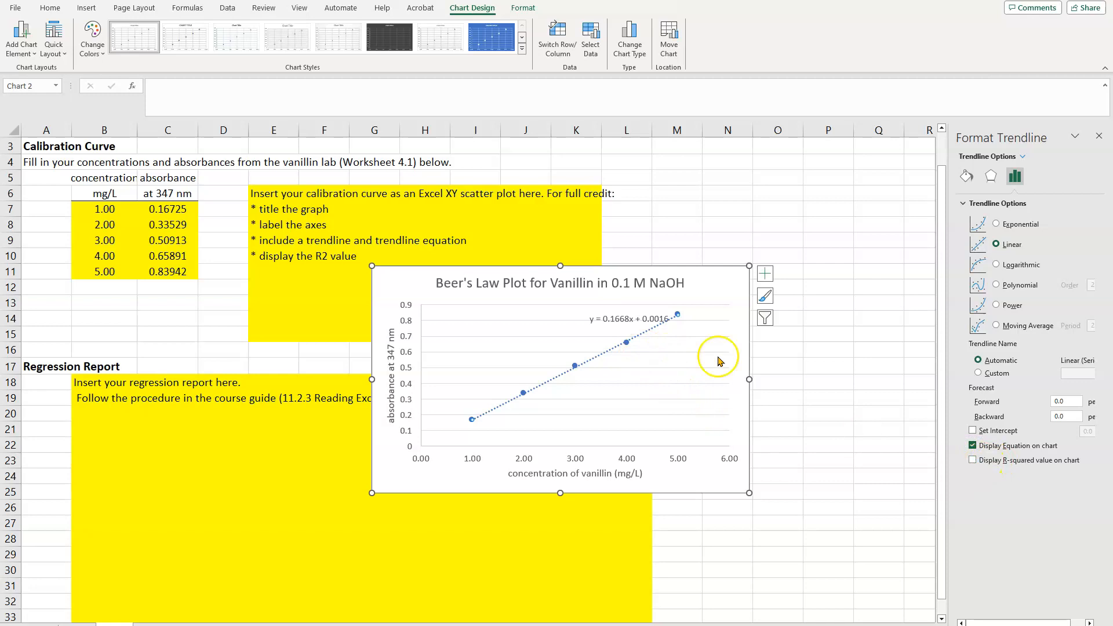
pyautogui.click(973, 460)
# Move the trendline equation label clear of the line, into the empty space above the 3.00 mg/L point
pyautogui.click(620, 318)
pyautogui.moveTo(620, 319); pyautogui.dragTo(553, 315)
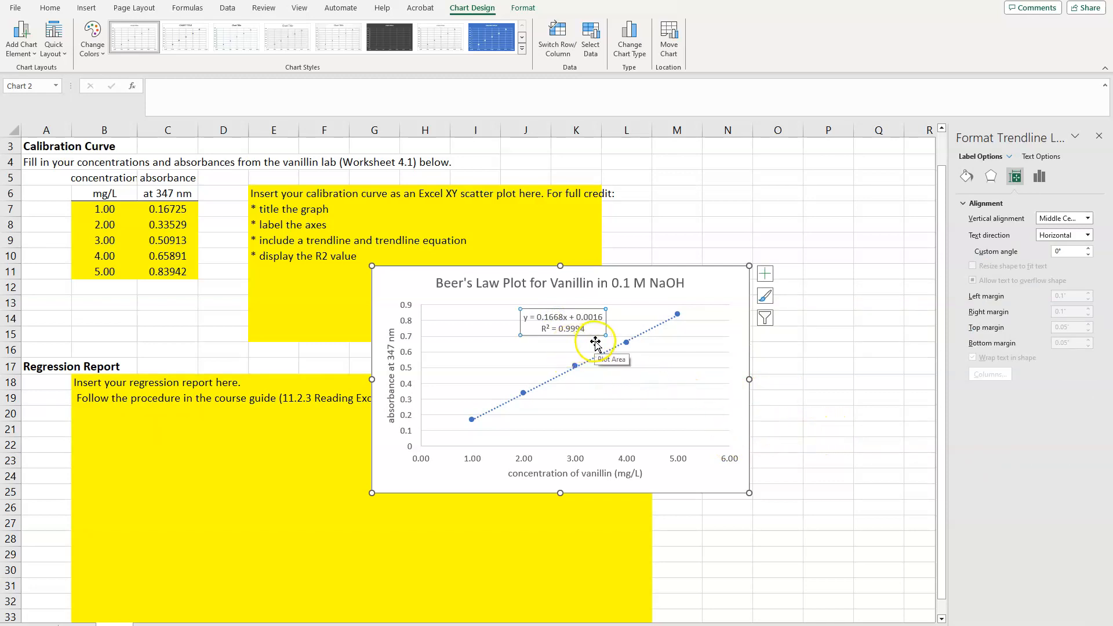
pyautogui.click(713, 287)
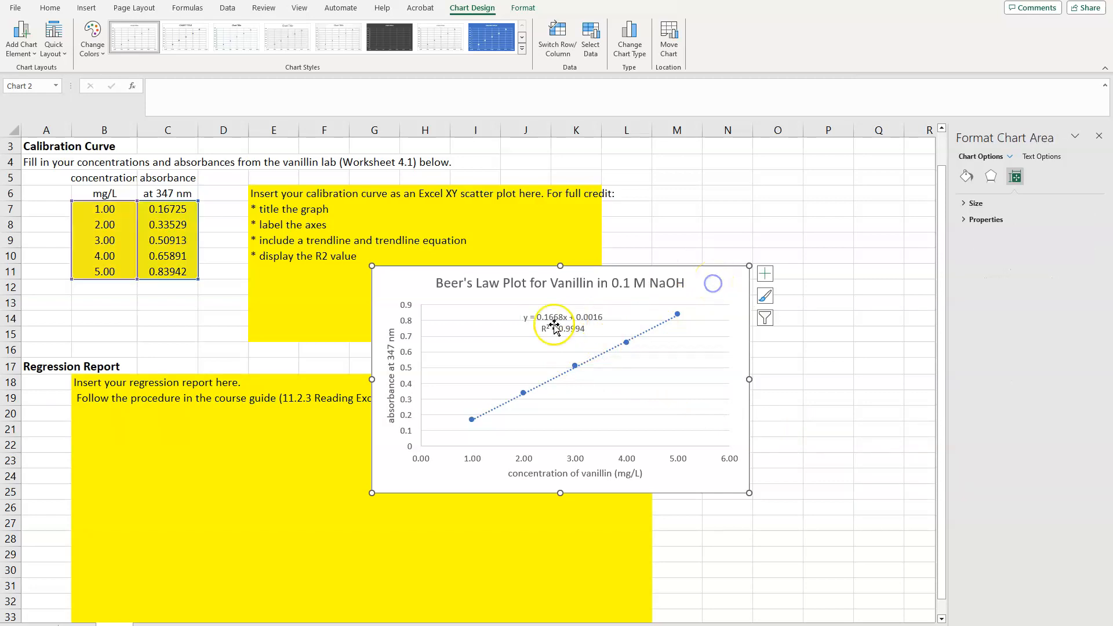
# Move the chart onto the yellow area starting at E6 and shrink it so it ends above the Regression Report section
pyautogui.moveTo(712, 284); pyautogui.dragTo(632, 223)
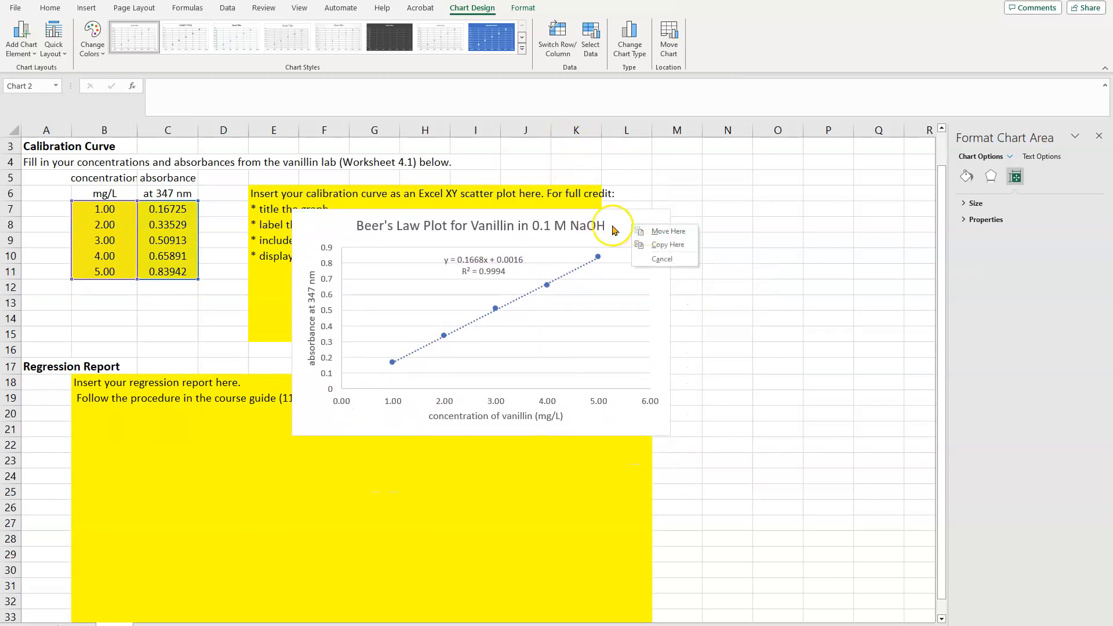
pyautogui.click(625, 224)
pyautogui.moveTo(718, 288); pyautogui.dragTo(597, 205)
pyautogui.moveTo(626, 413); pyautogui.dragTo(620, 361)
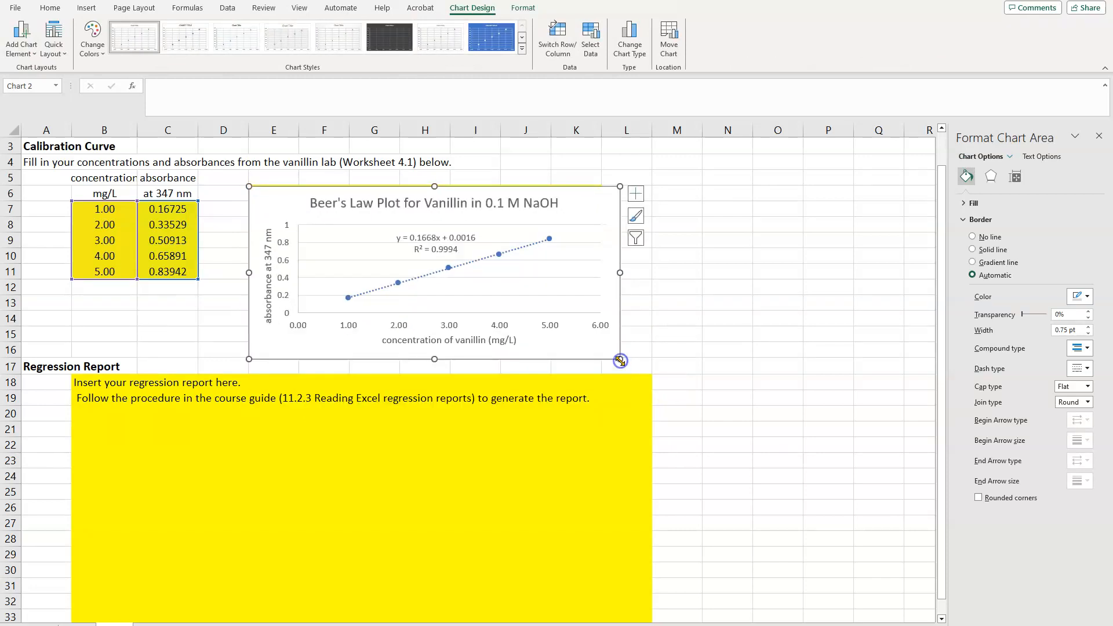
pyautogui.moveTo(611, 302); pyautogui.dragTo(610, 300)
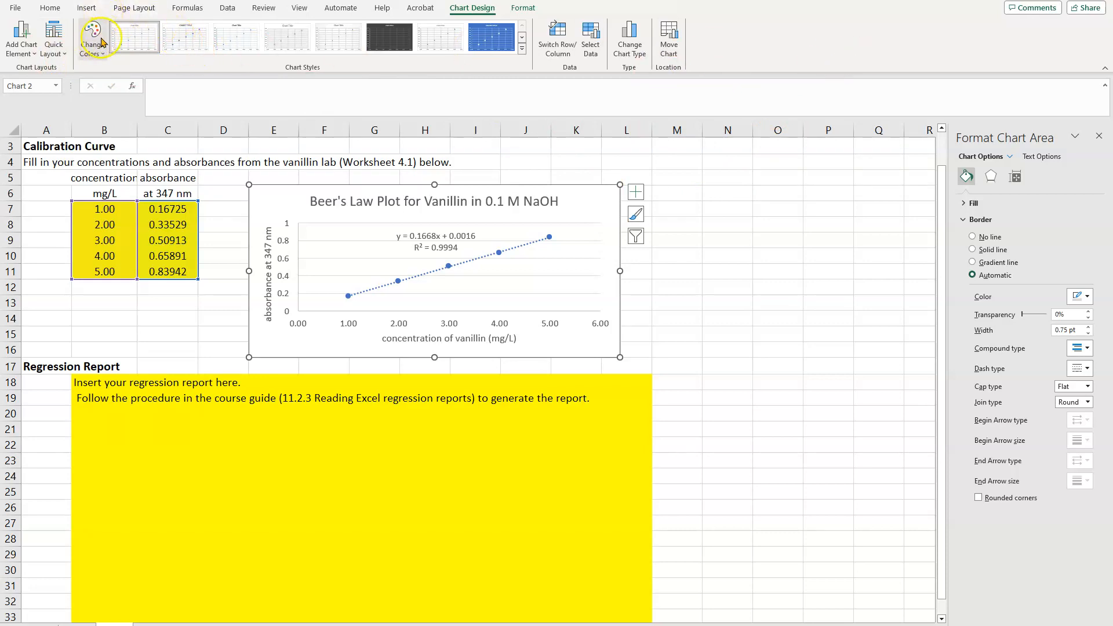
# Check the list of active add-ins in the program options for the Analysis ToolPak that provides the Data Analysis tools
pyautogui.click(228, 8)
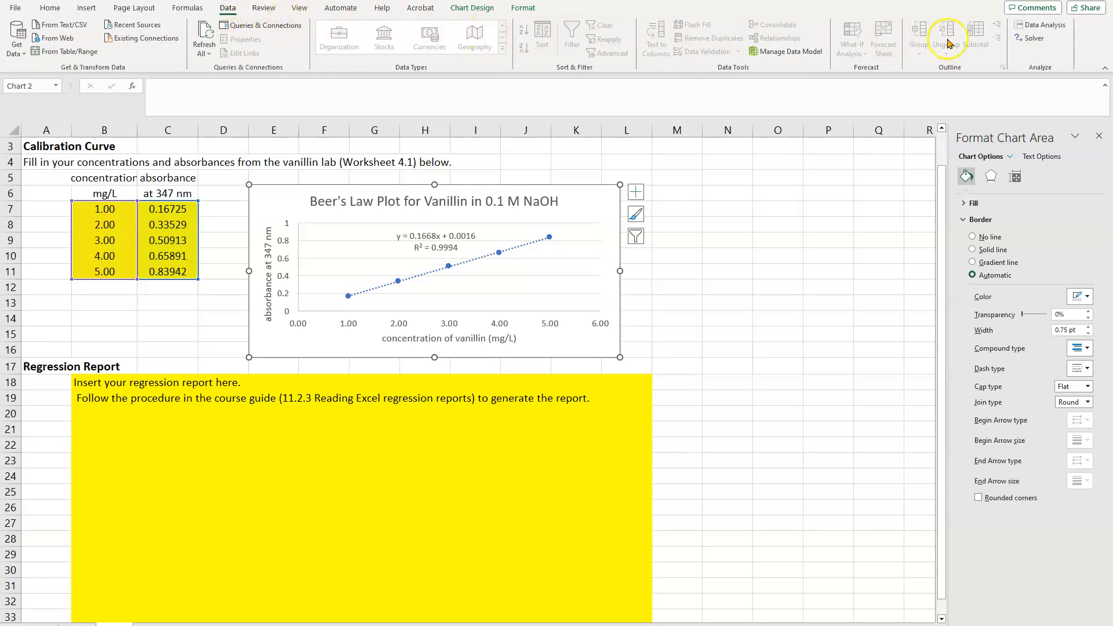
pyautogui.click(1064, 31)
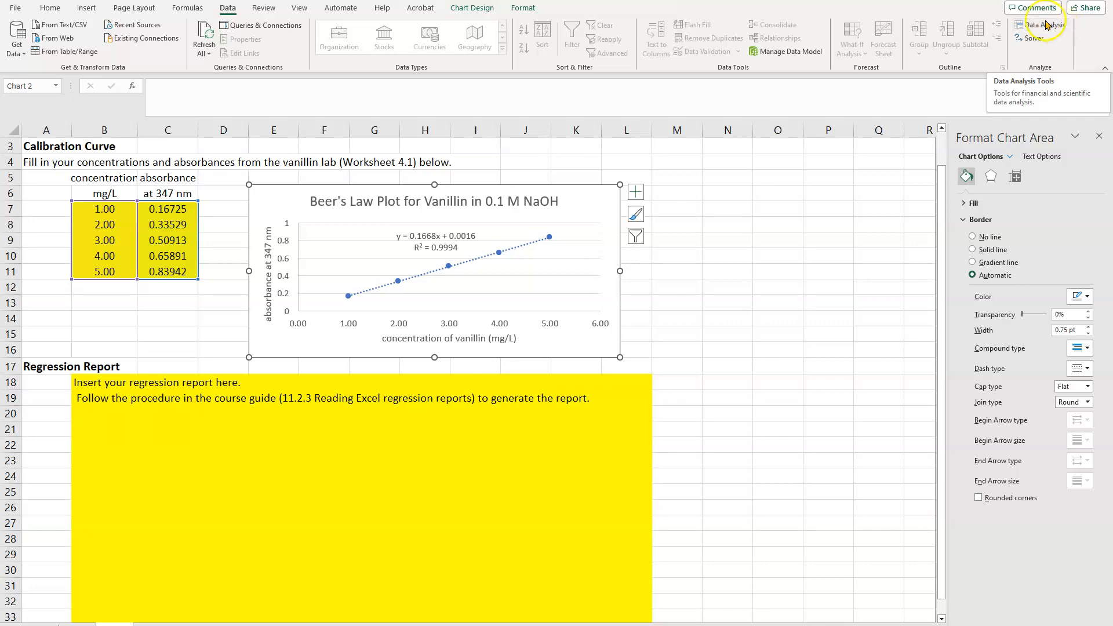
pyautogui.click(19, 14)
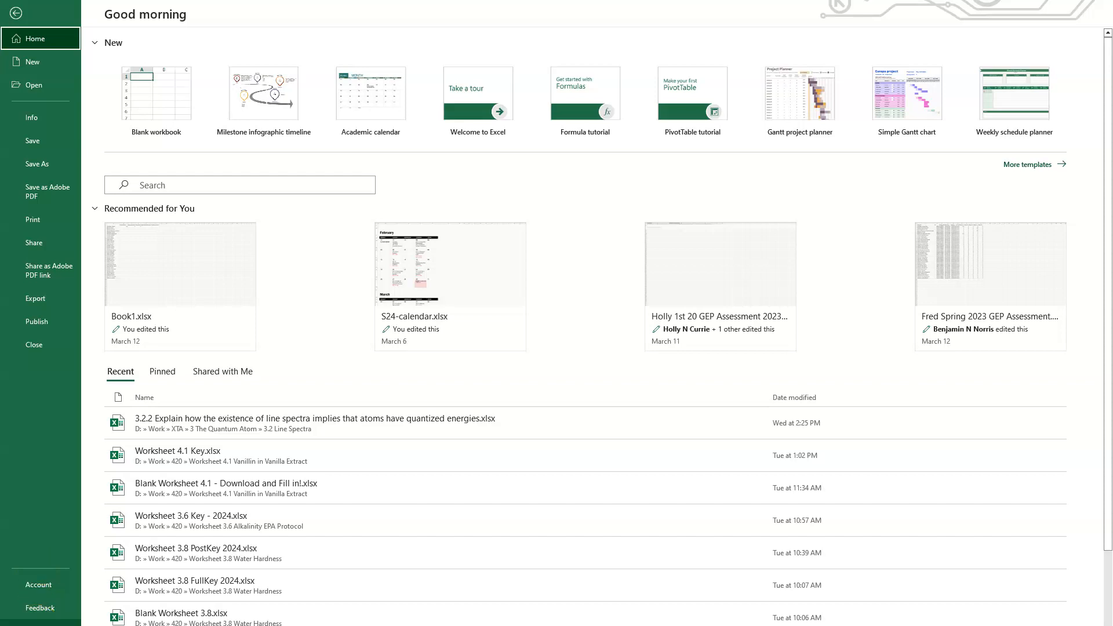
pyautogui.click(39, 624)
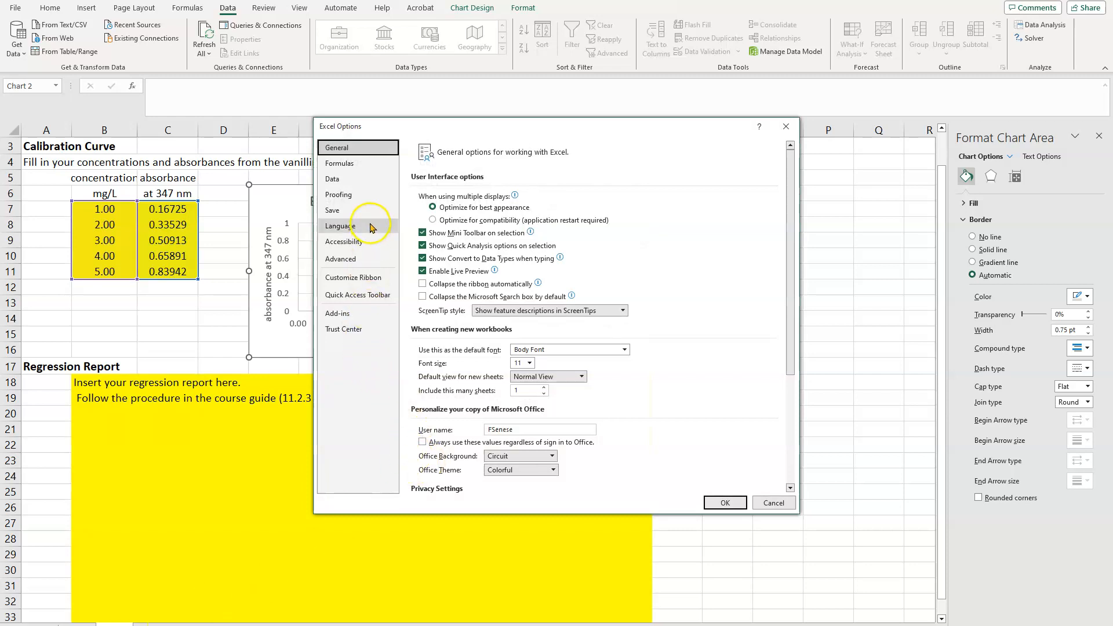
pyautogui.click(344, 314)
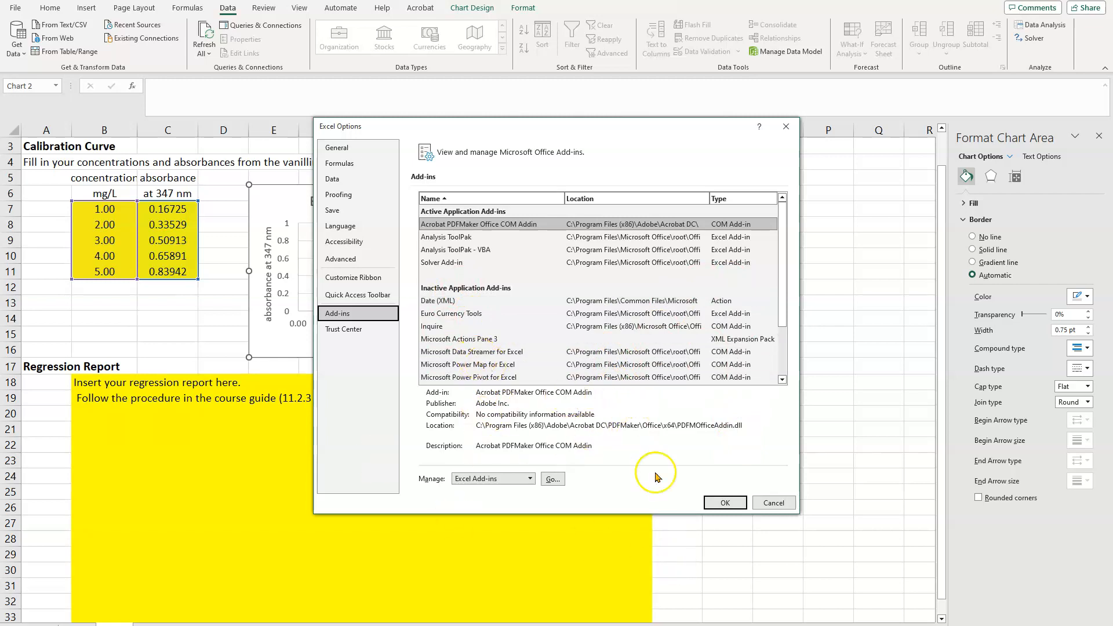
pyautogui.click(725, 504)
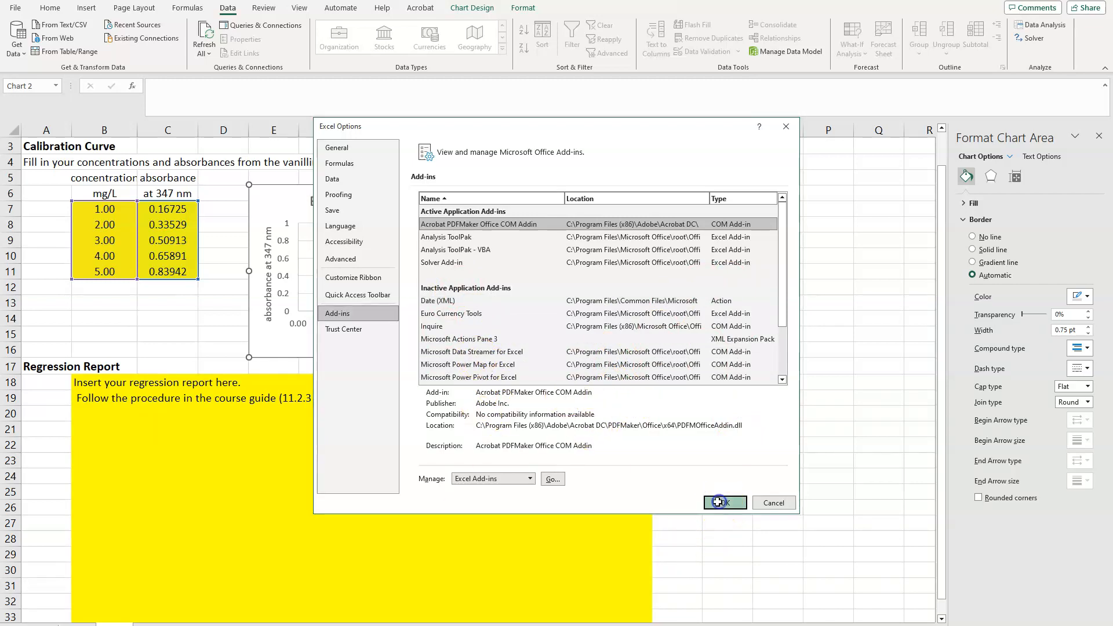
# Start a Regression from the Data Analysis tools, using the absorbances in C7:C11 as the input Y range
pyautogui.click(1039, 29)
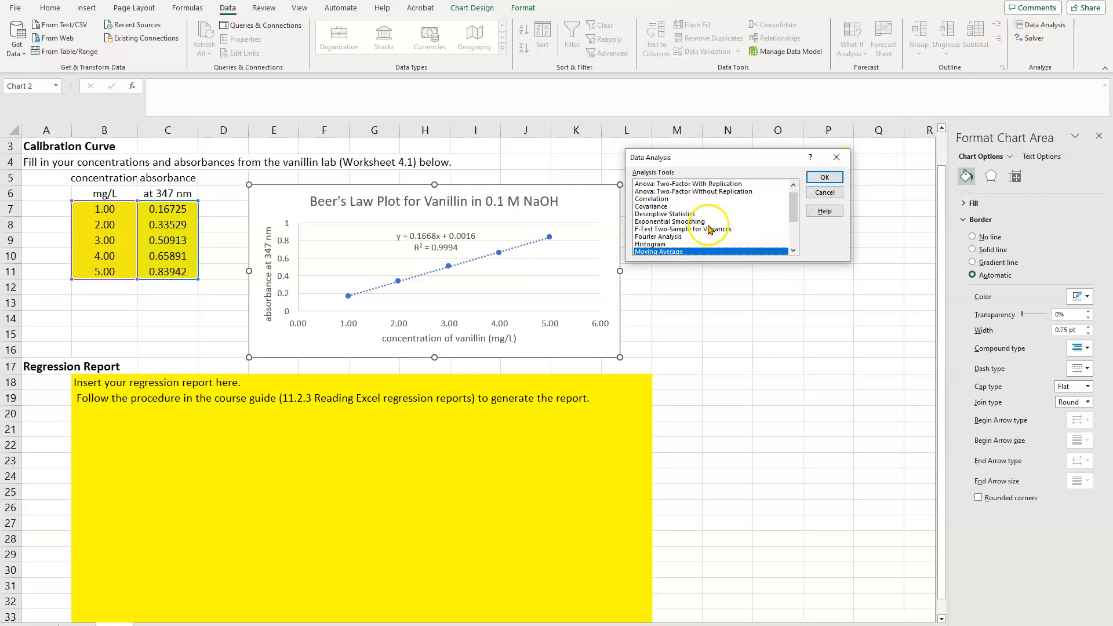
pyautogui.scroll(-1, 704, 234)
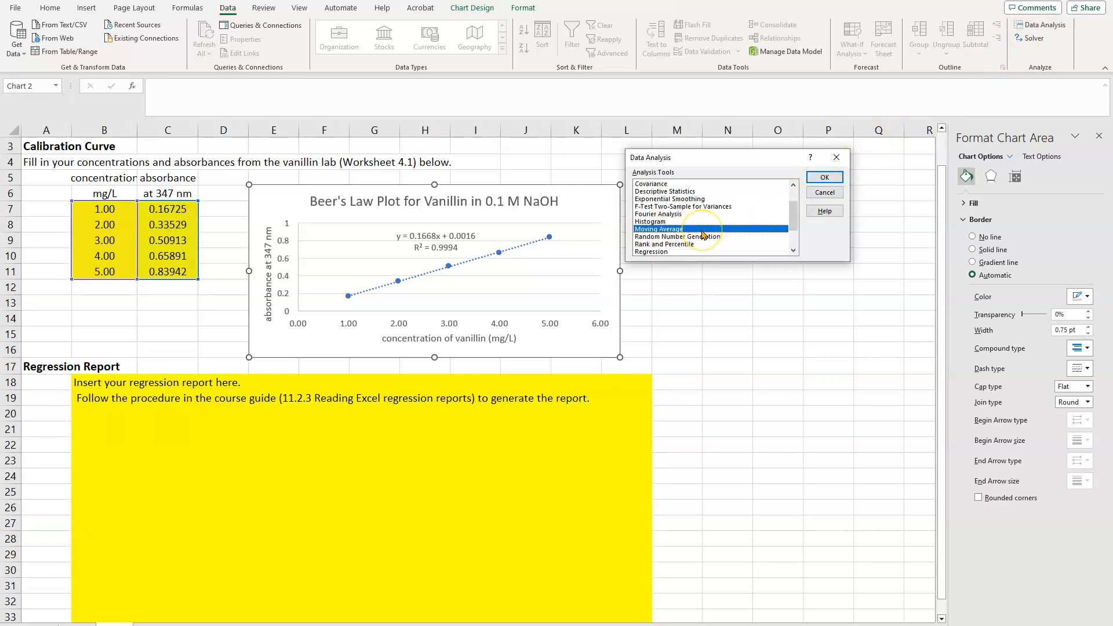
pyautogui.scroll(-1, 703, 234)
pyautogui.click(658, 230)
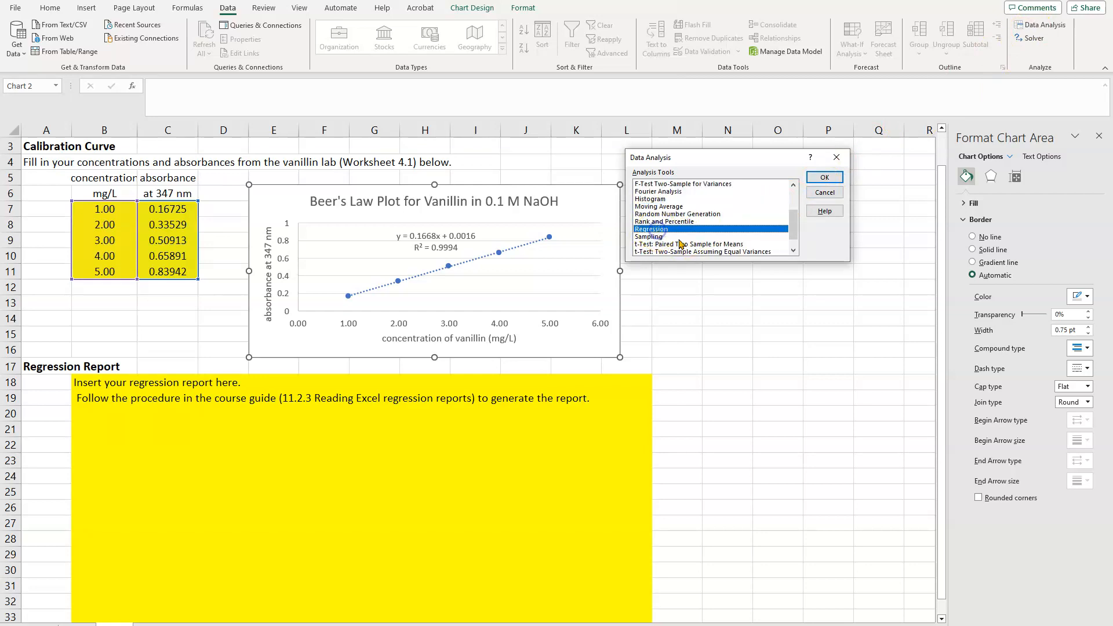
pyautogui.click(825, 177)
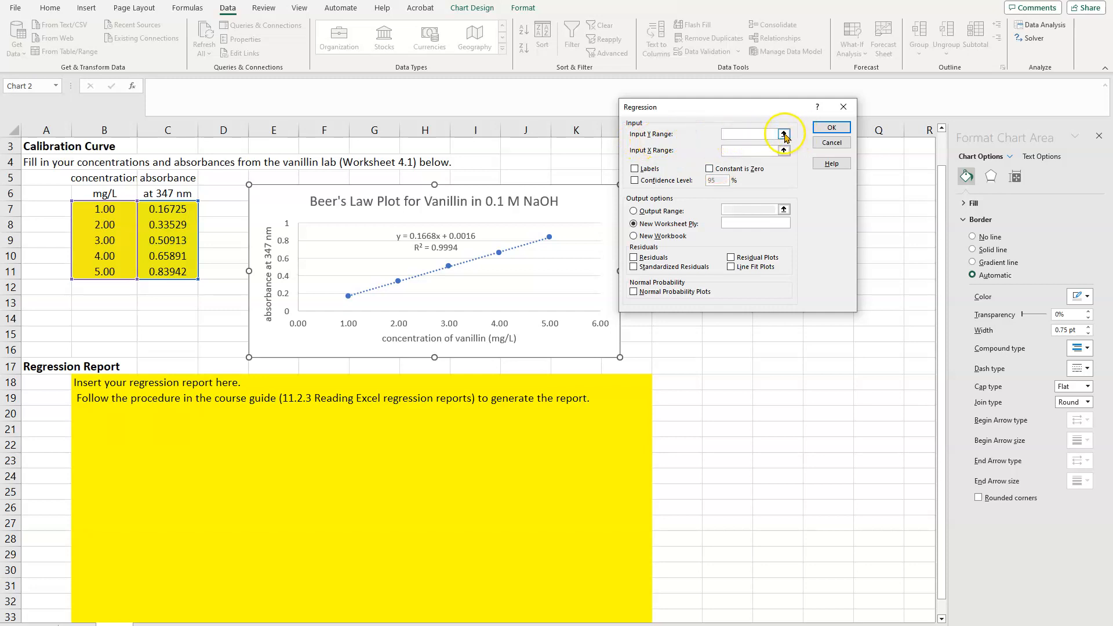
pyautogui.click(784, 134)
pyautogui.moveTo(180, 210); pyautogui.dragTo(178, 272)
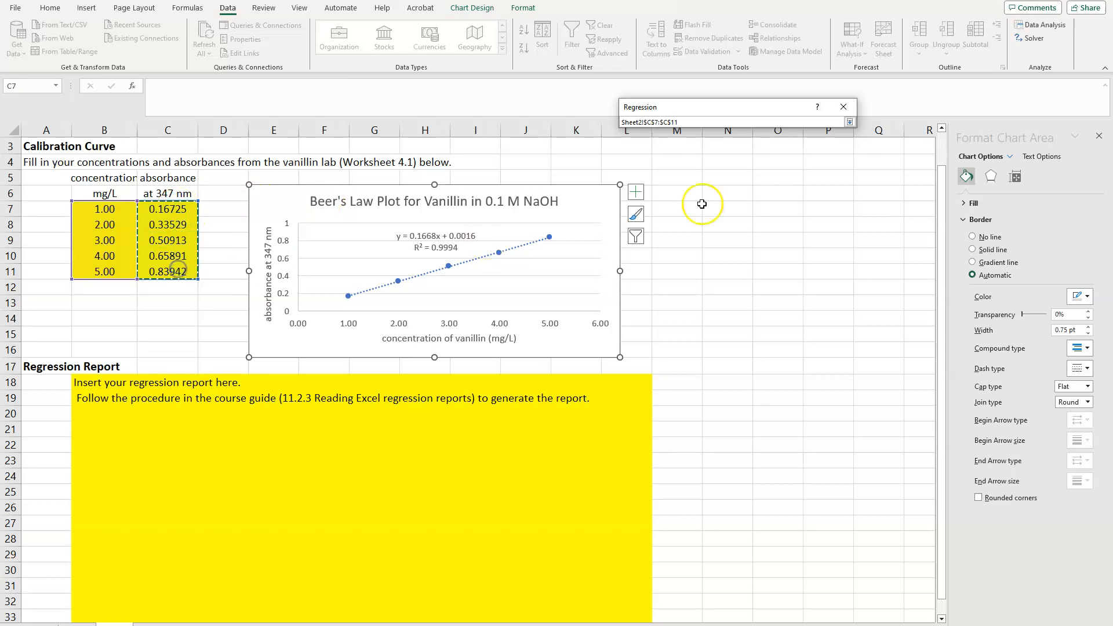
pyautogui.click(850, 122)
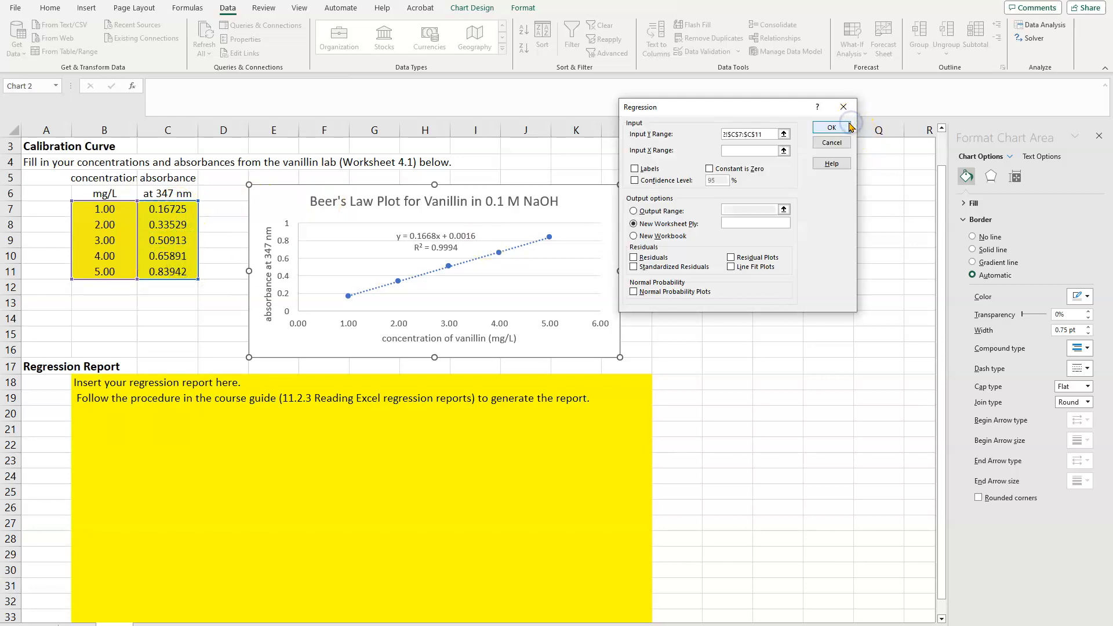
# Set the regression's input X range to the concentrations in B7:B11
pyautogui.click(747, 154)
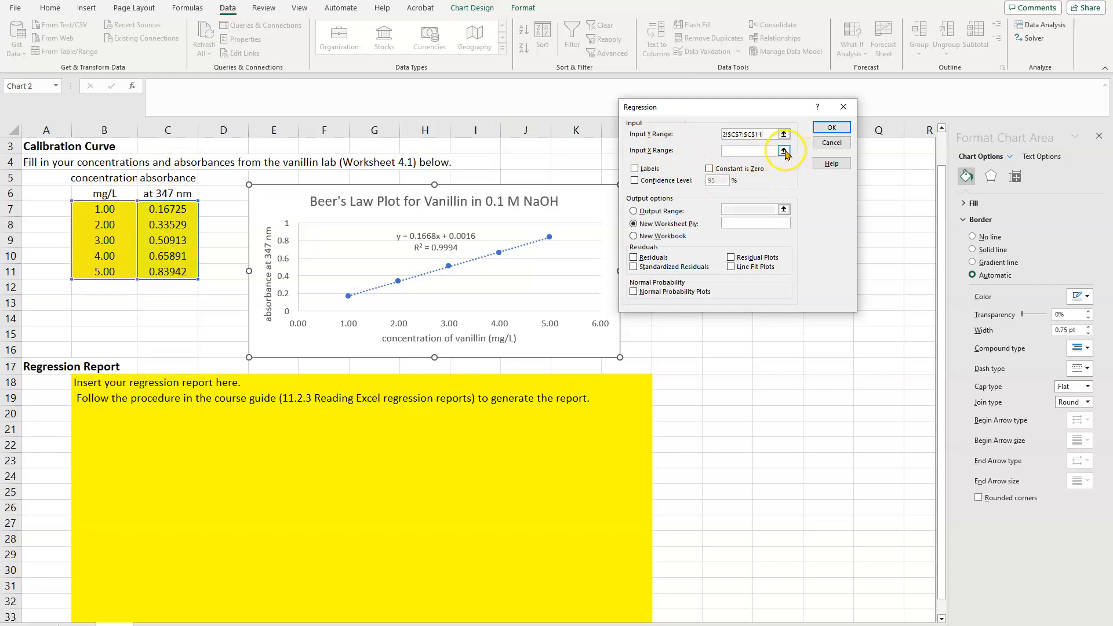
pyautogui.click(783, 152)
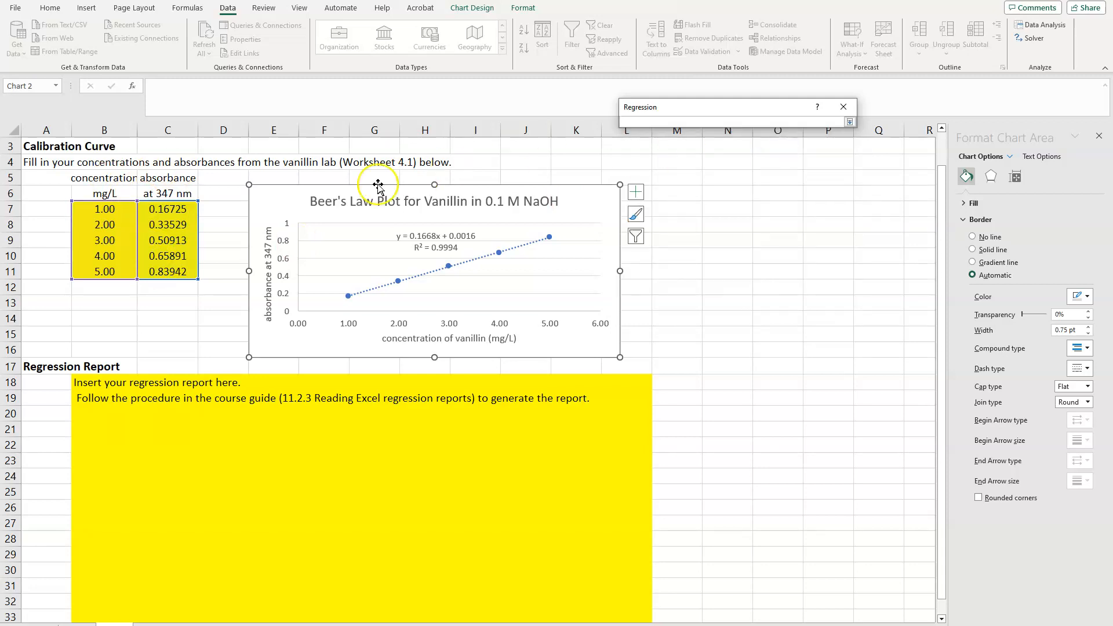
pyautogui.click(106, 209)
pyautogui.moveTo(107, 209); pyautogui.dragTo(108, 278)
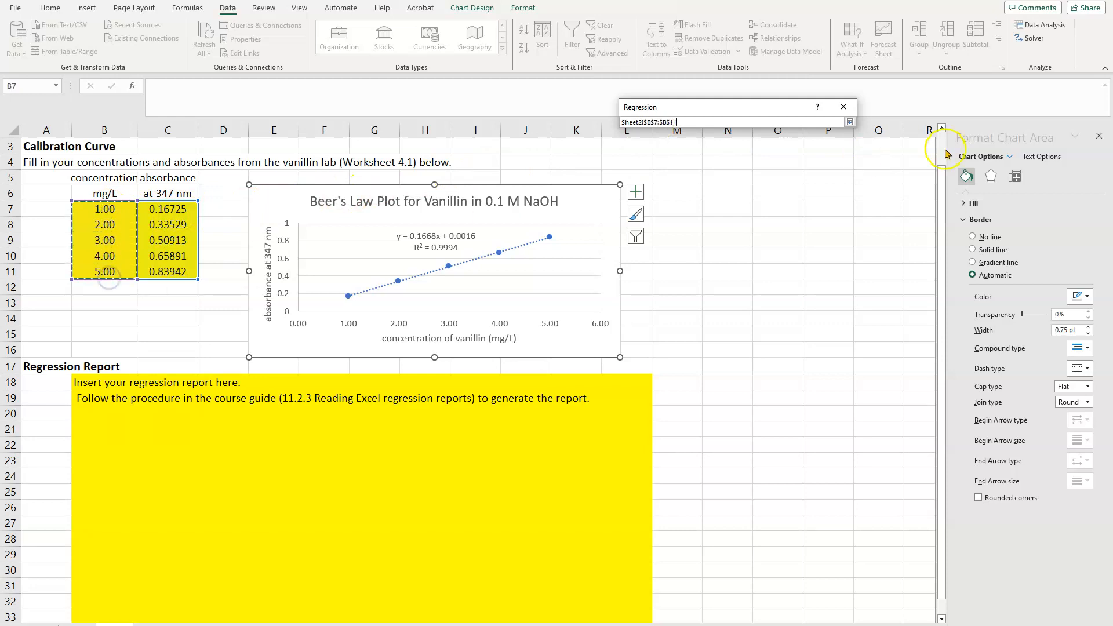
pyautogui.click(849, 122)
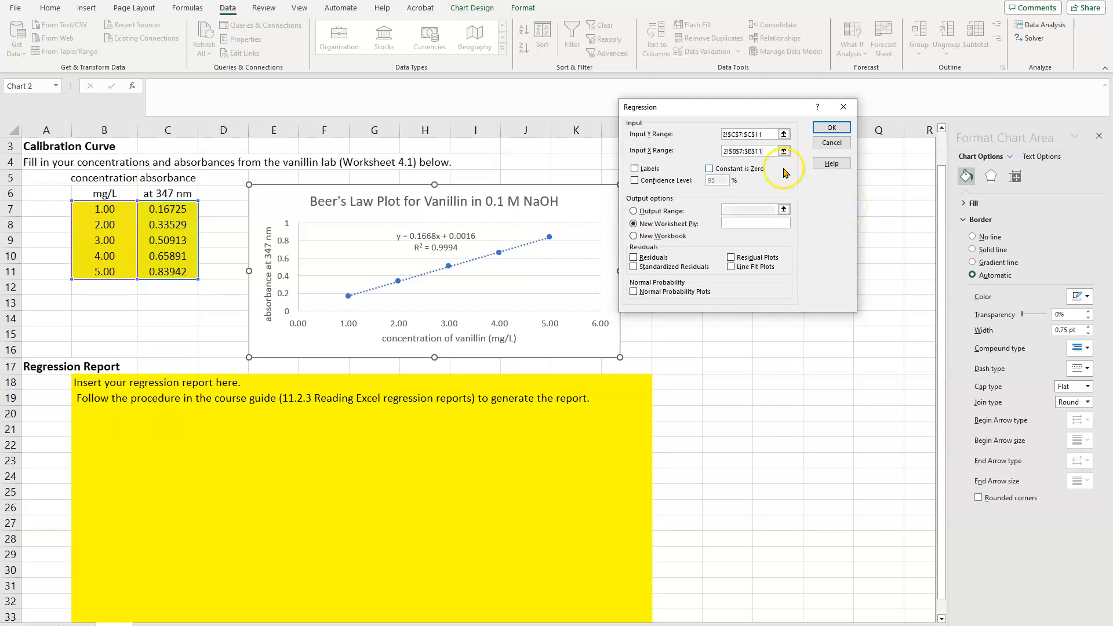
# Include the 95% confidence level and set the regression's output range to B18:N33
pyautogui.click(634, 181)
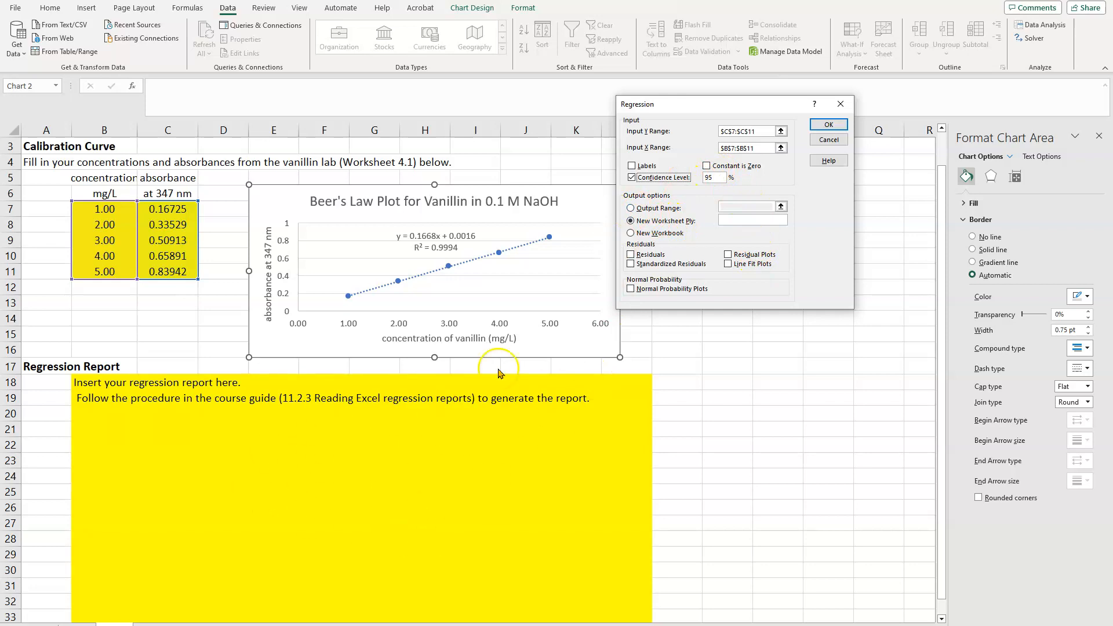
pyautogui.click(631, 209)
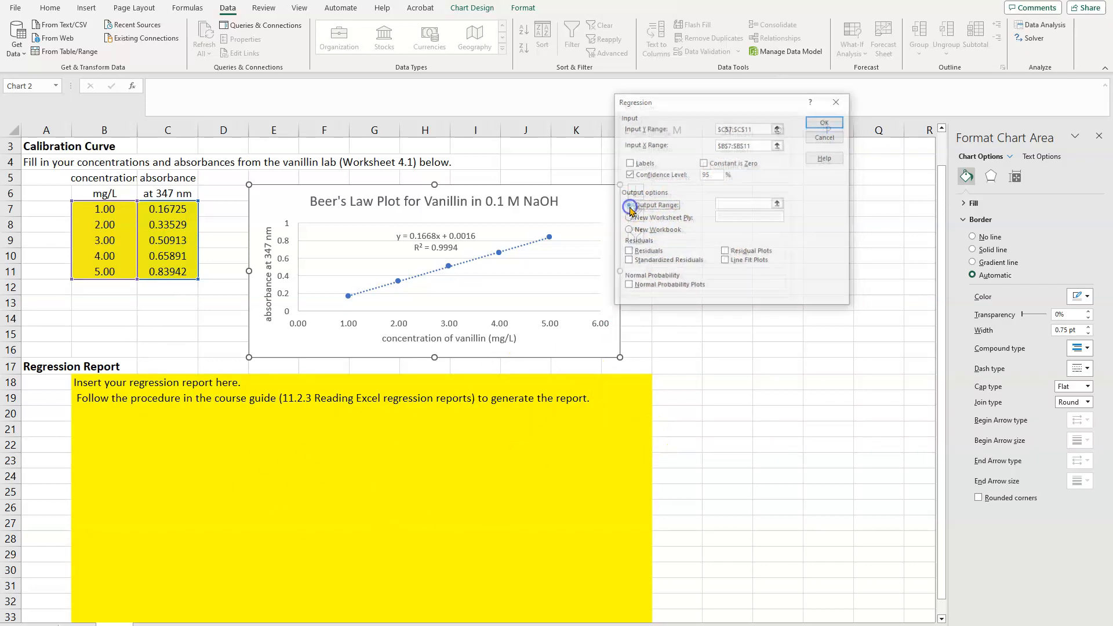
pyautogui.click(779, 203)
pyautogui.click(92, 384)
pyautogui.moveTo(92, 385); pyautogui.dragTo(729, 610)
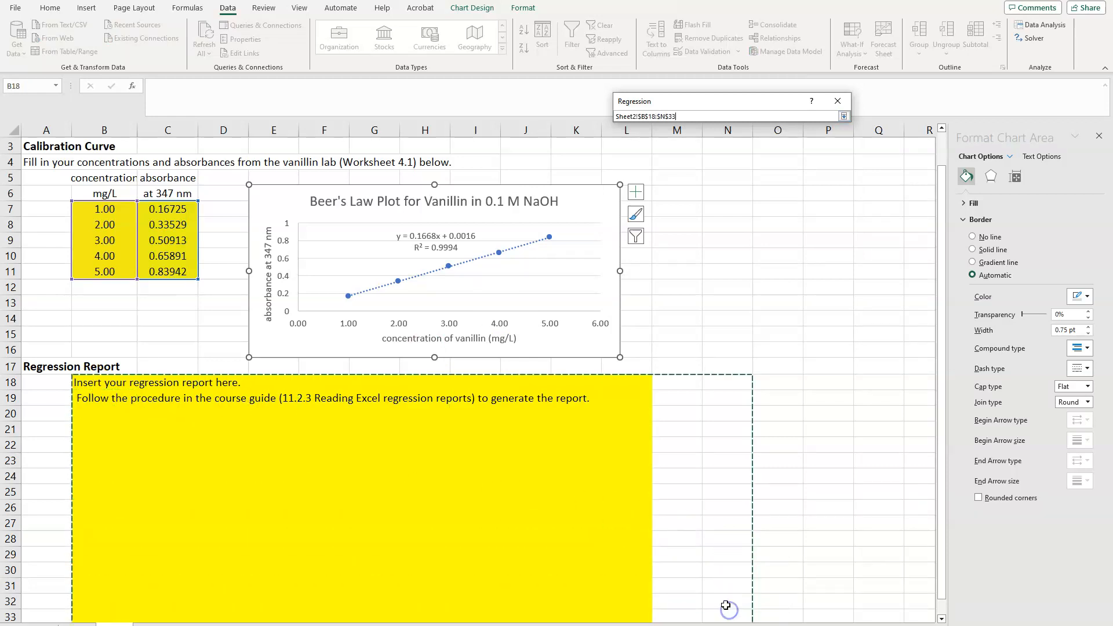
pyautogui.click(844, 116)
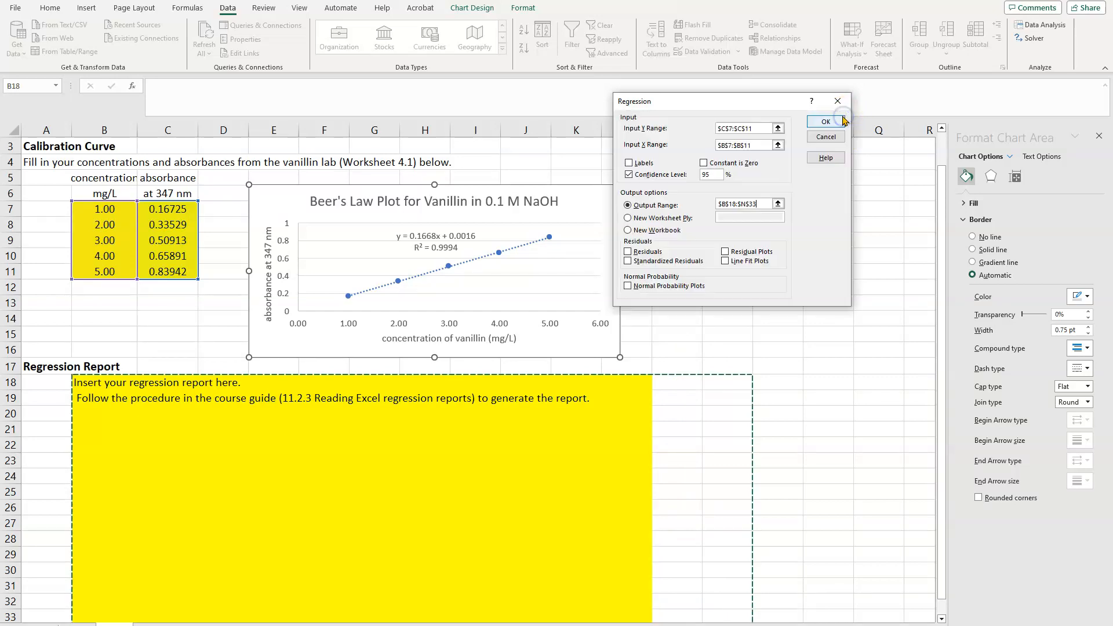
# Include residuals, standardized residuals and residual plots without line fit plots, and generate the regression report, overwriting the existing data
pyautogui.click(628, 253)
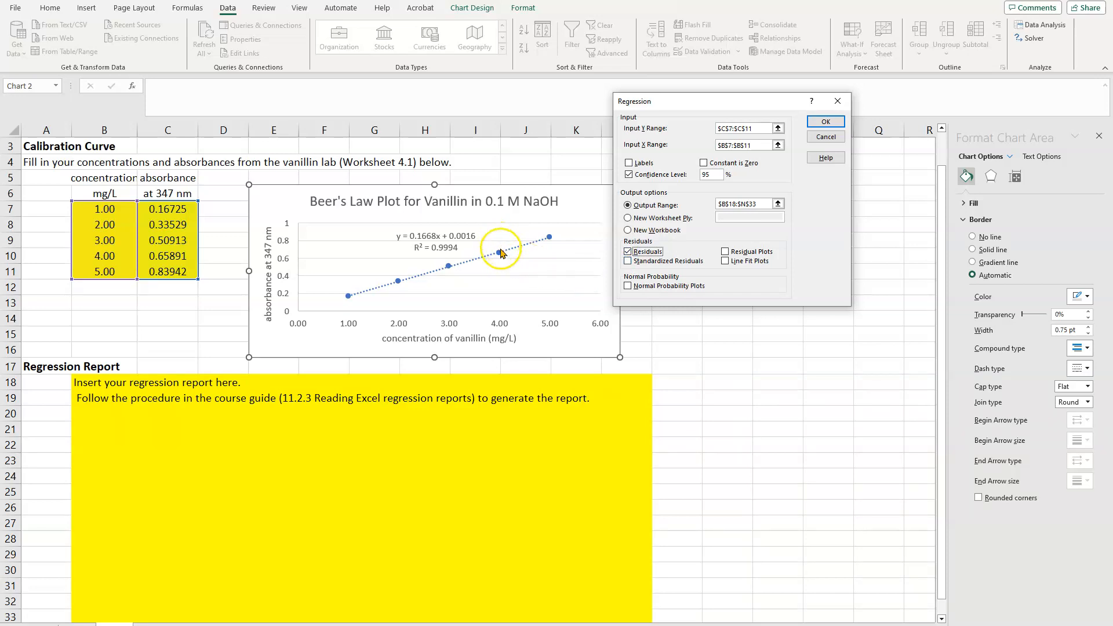
pyautogui.click(633, 263)
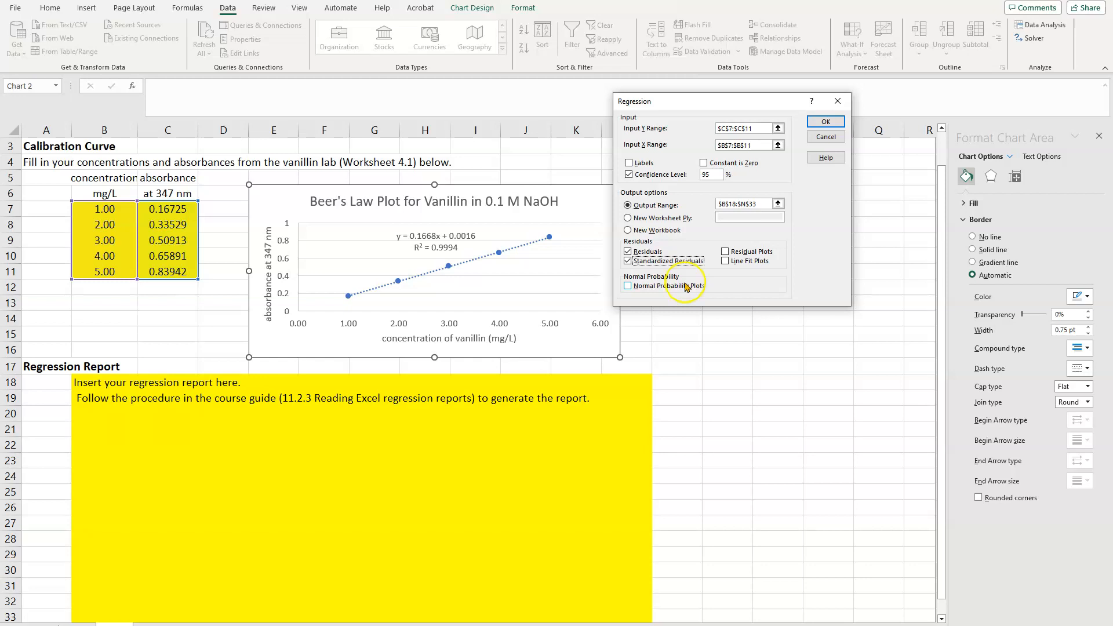
pyautogui.click(726, 253)
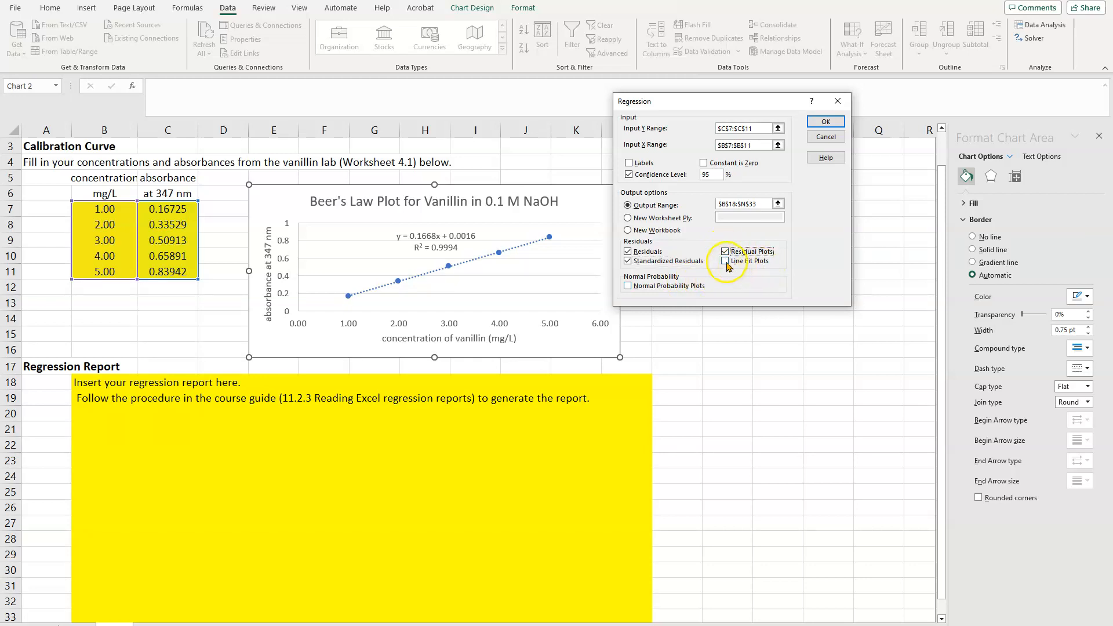
pyautogui.click(725, 262)
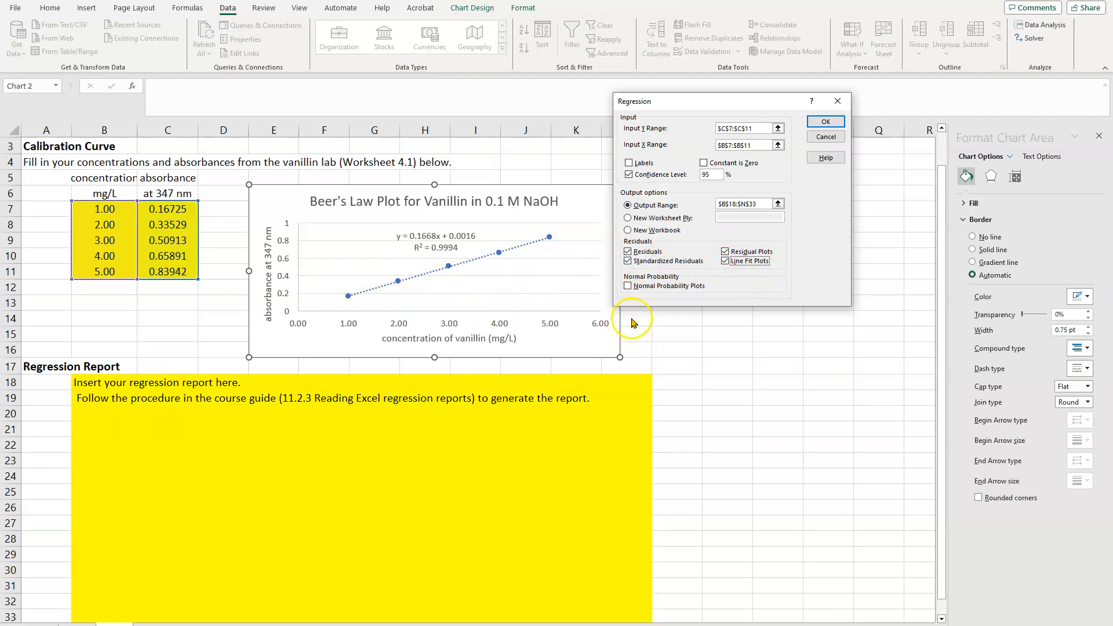
pyautogui.click(725, 261)
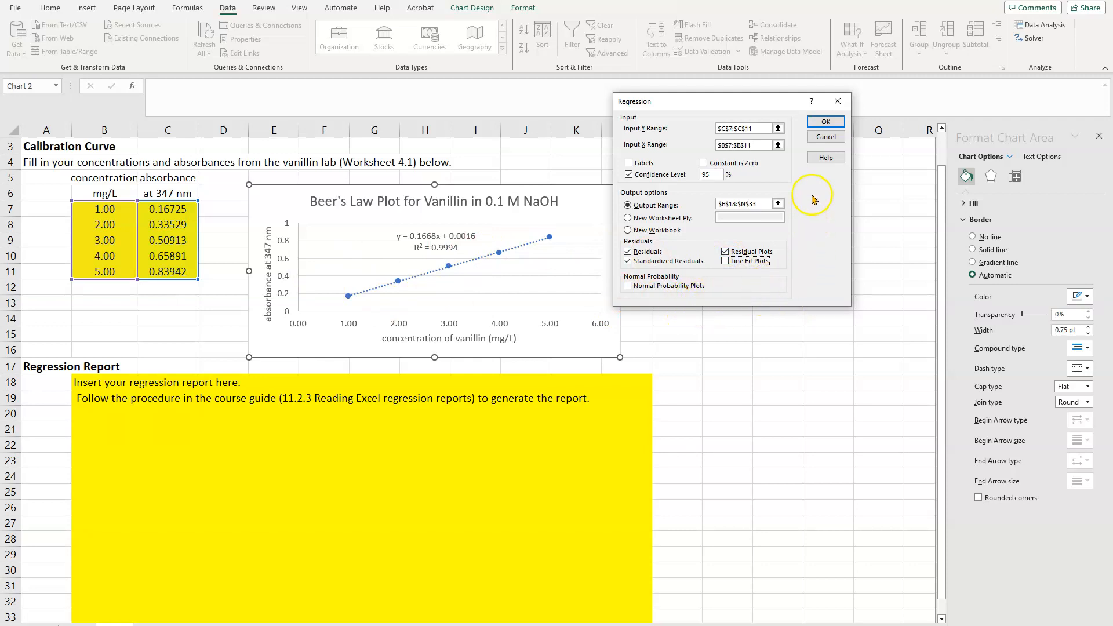
pyautogui.click(827, 121)
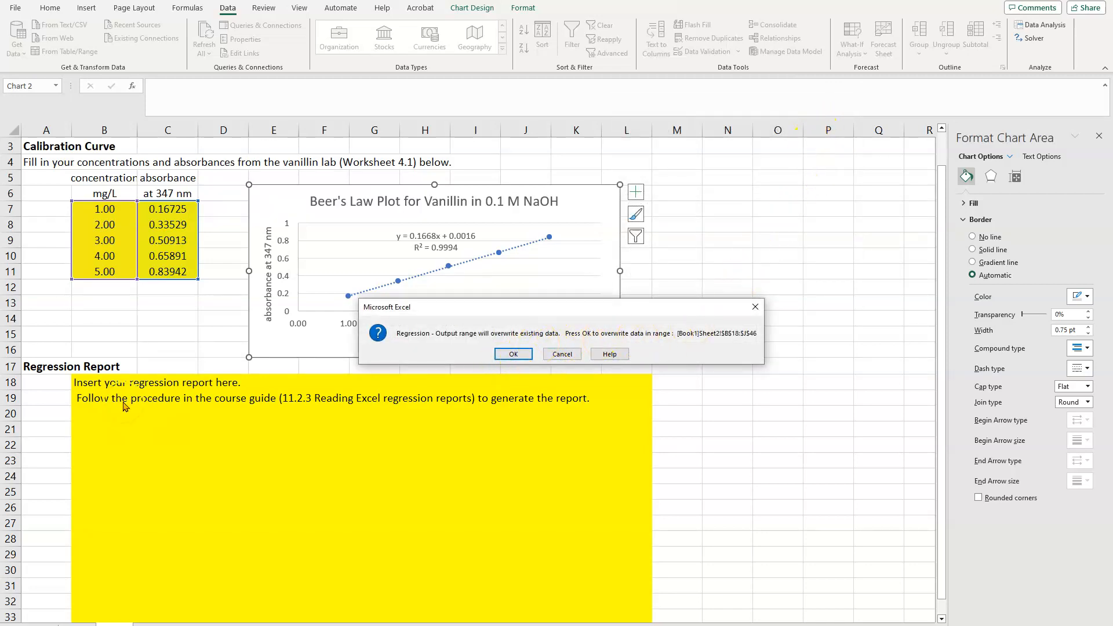
pyautogui.click(515, 353)
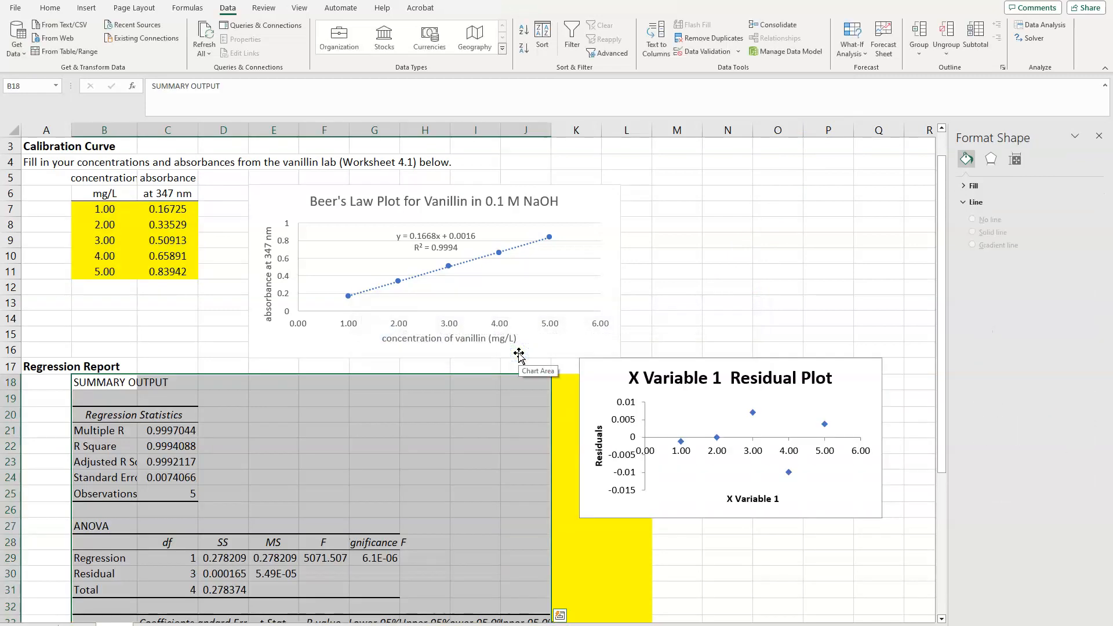
# Move the residual plot beside the regression statistics, starting at about H19, and widen column B to fit its row labels
pyautogui.scroll(-3, 673, 257)
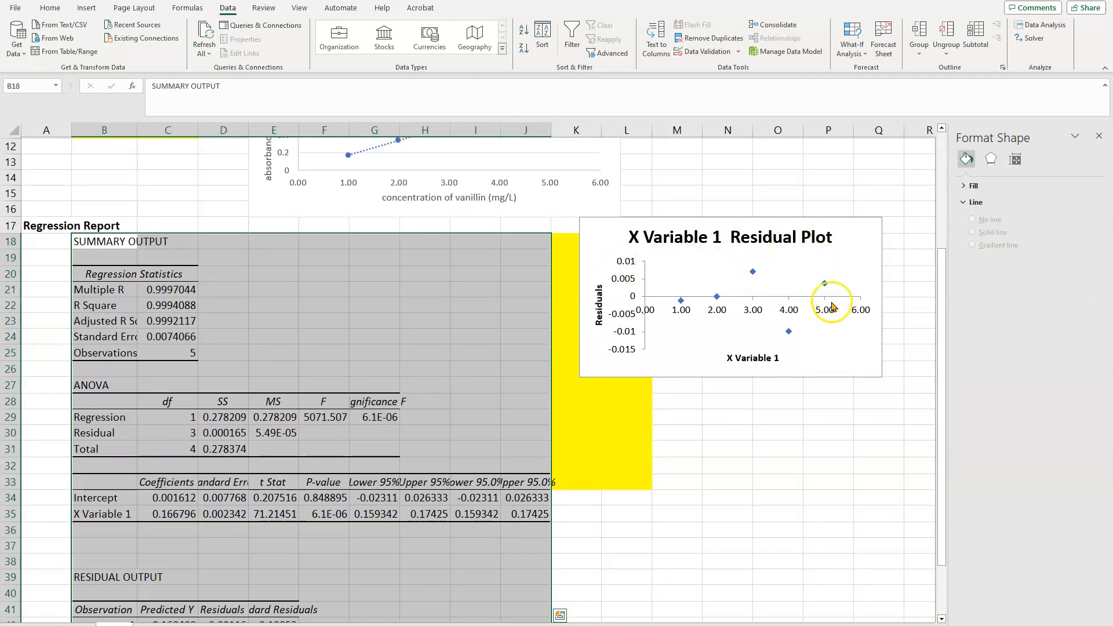
pyautogui.moveTo(834, 352); pyautogui.dragTo(823, 293)
pyautogui.moveTo(803, 282); pyautogui.dragTo(801, 270)
pyautogui.moveTo(861, 236); pyautogui.dragTo(712, 273)
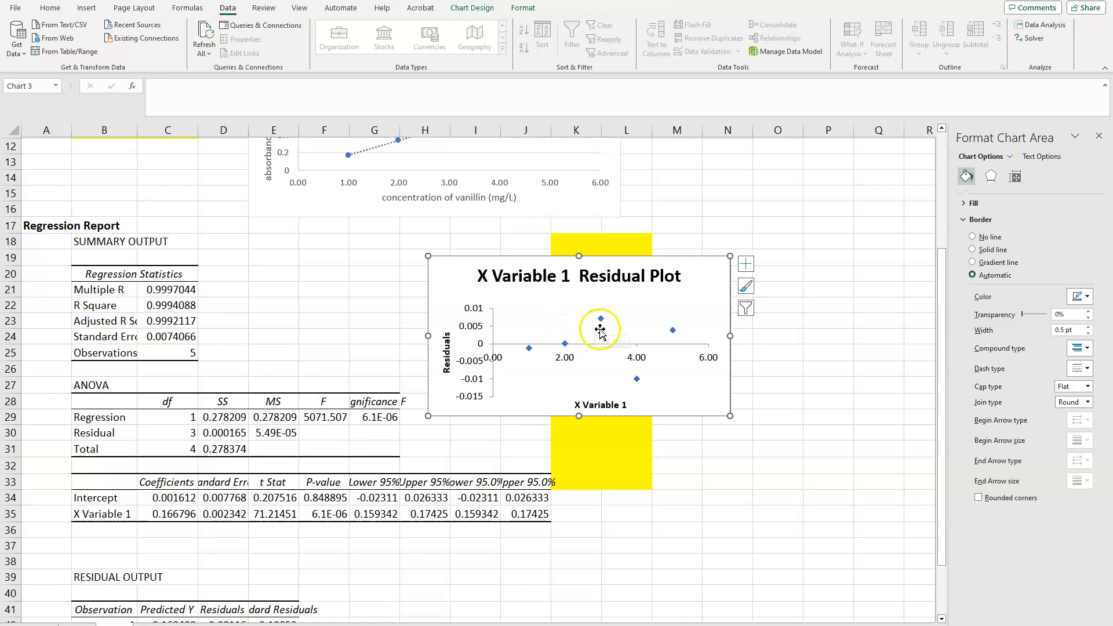
pyautogui.moveTo(673, 331)
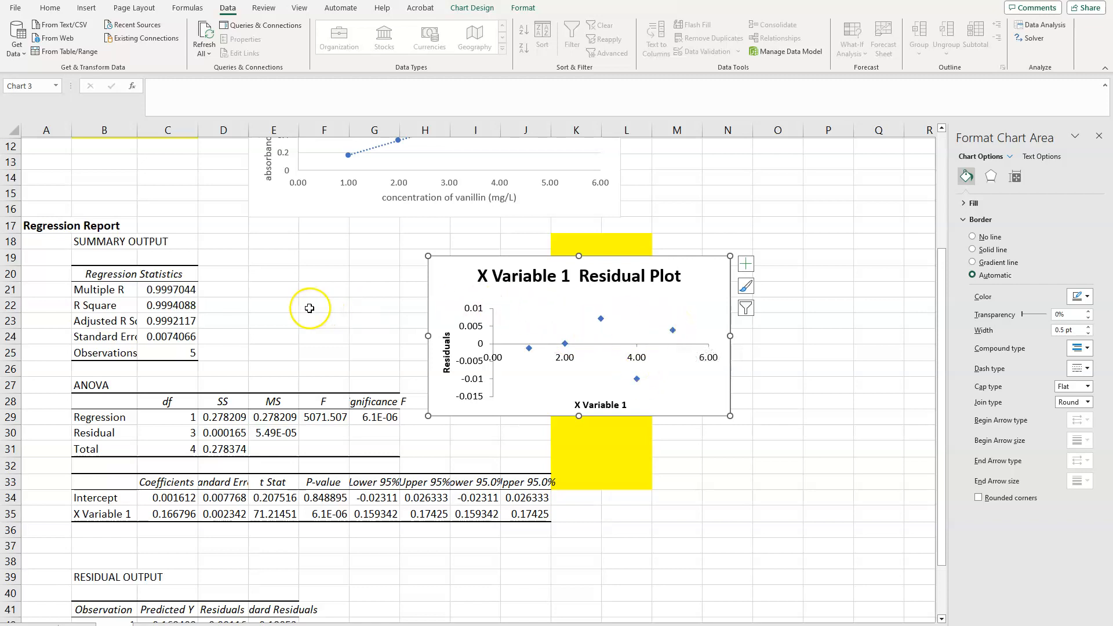
pyautogui.moveTo(140, 134); pyautogui.dragTo(182, 134)
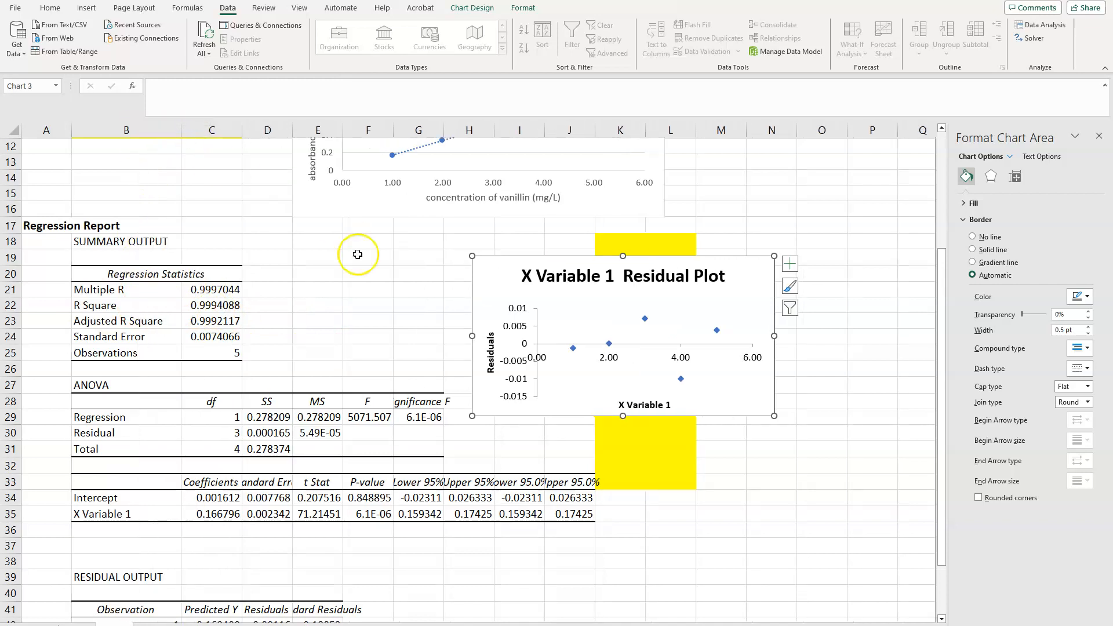
# Label the regression's standard error as s_y in D24 and the number of observations as N in D25
pyautogui.click(206, 306)
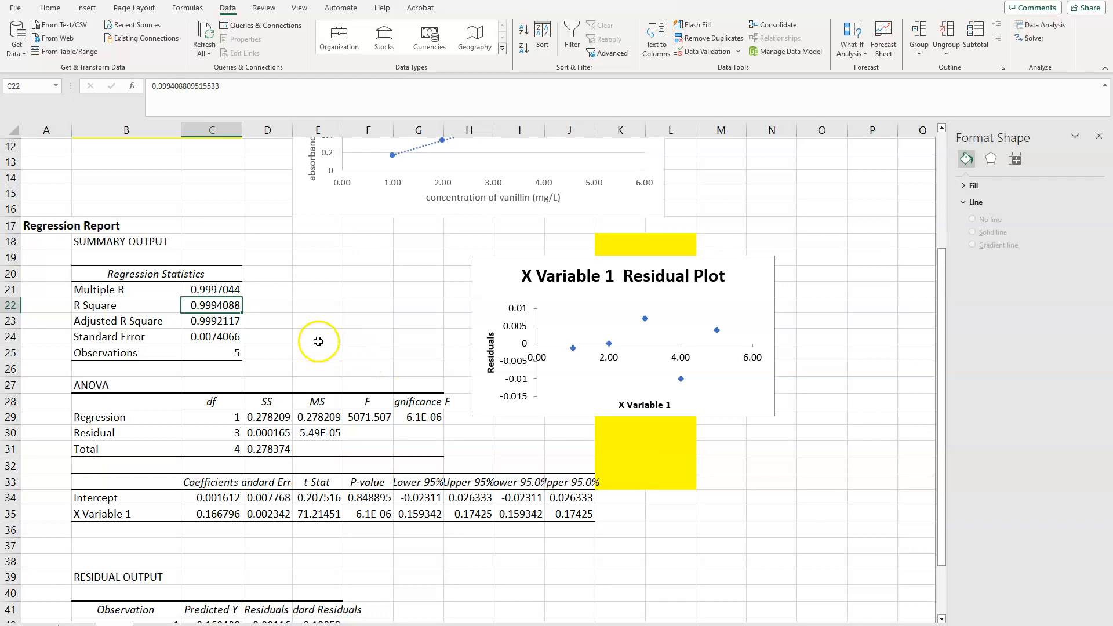
pyautogui.click(206, 340)
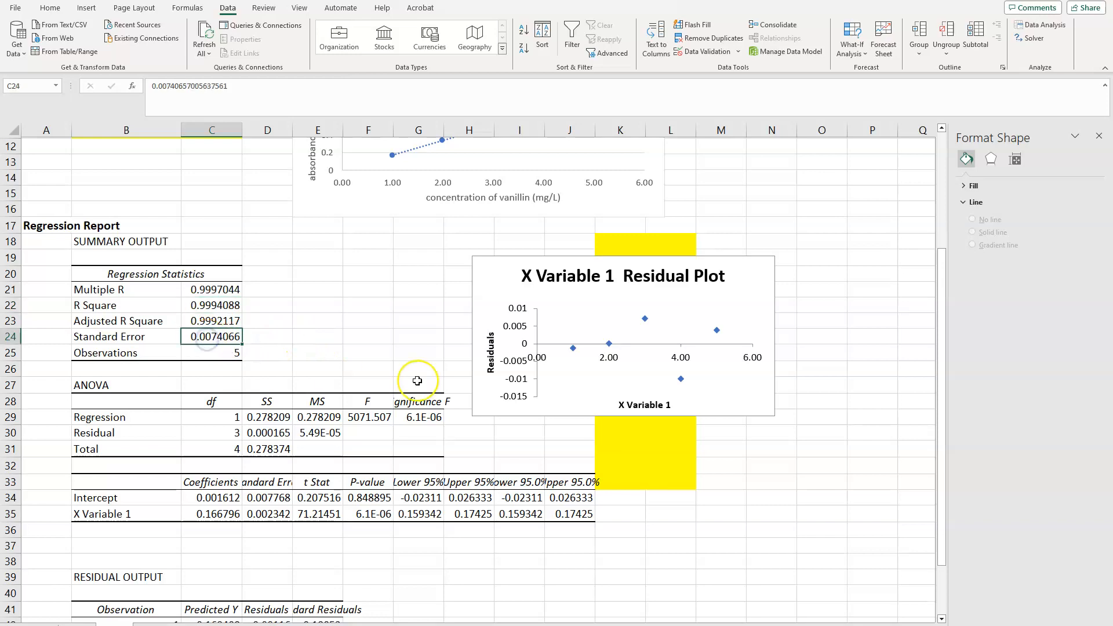
pyautogui.click(281, 337)
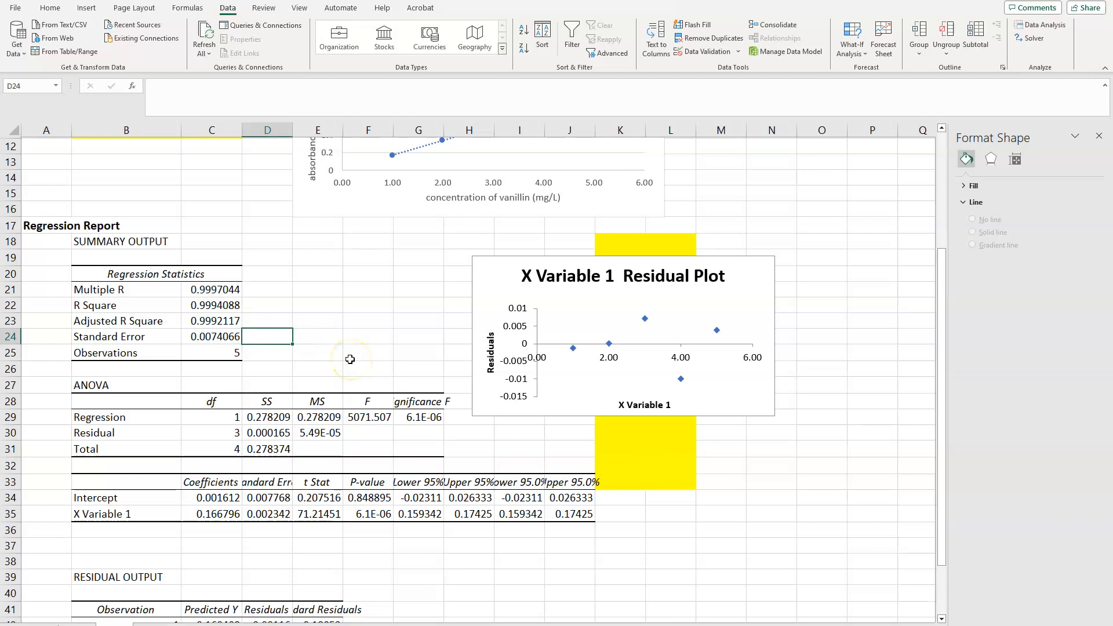
pyautogui.write('s_y')
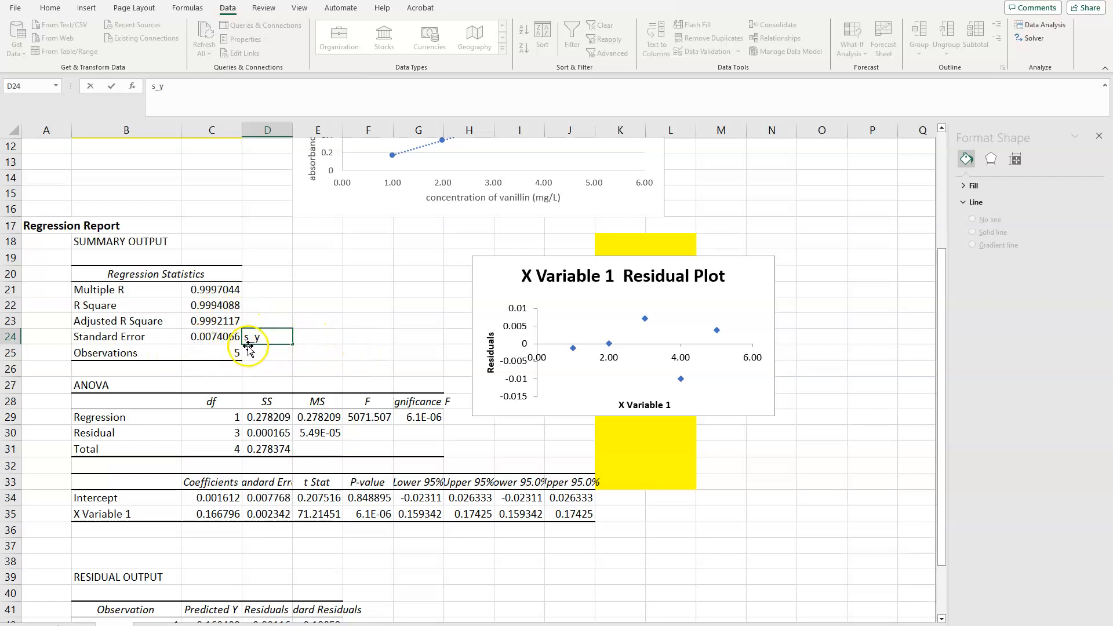
pyautogui.press('Left')
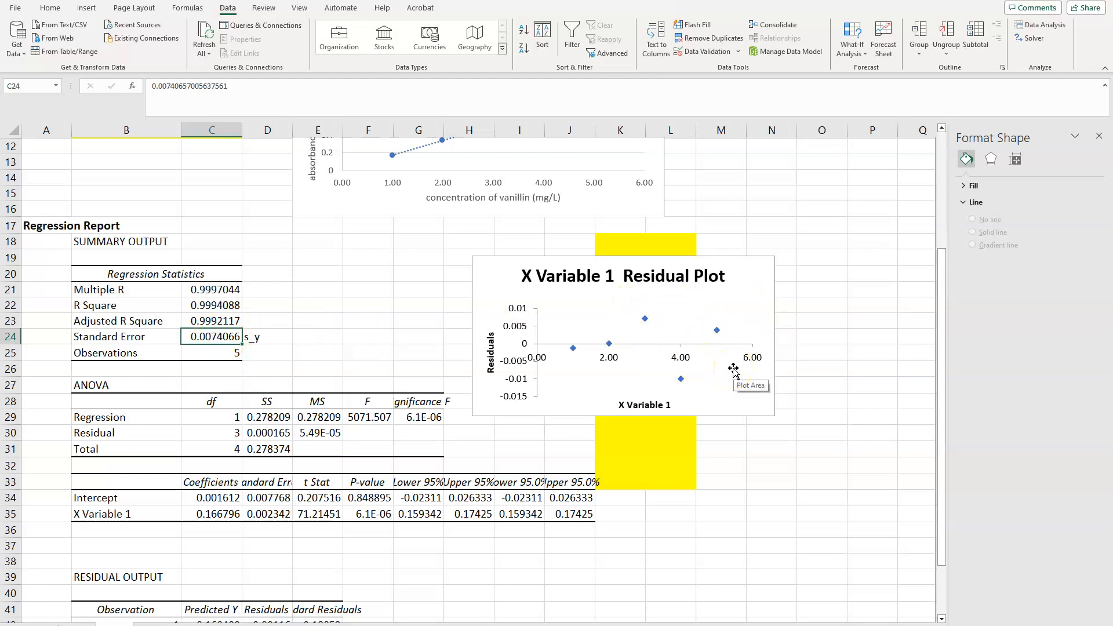
pyautogui.click(226, 353)
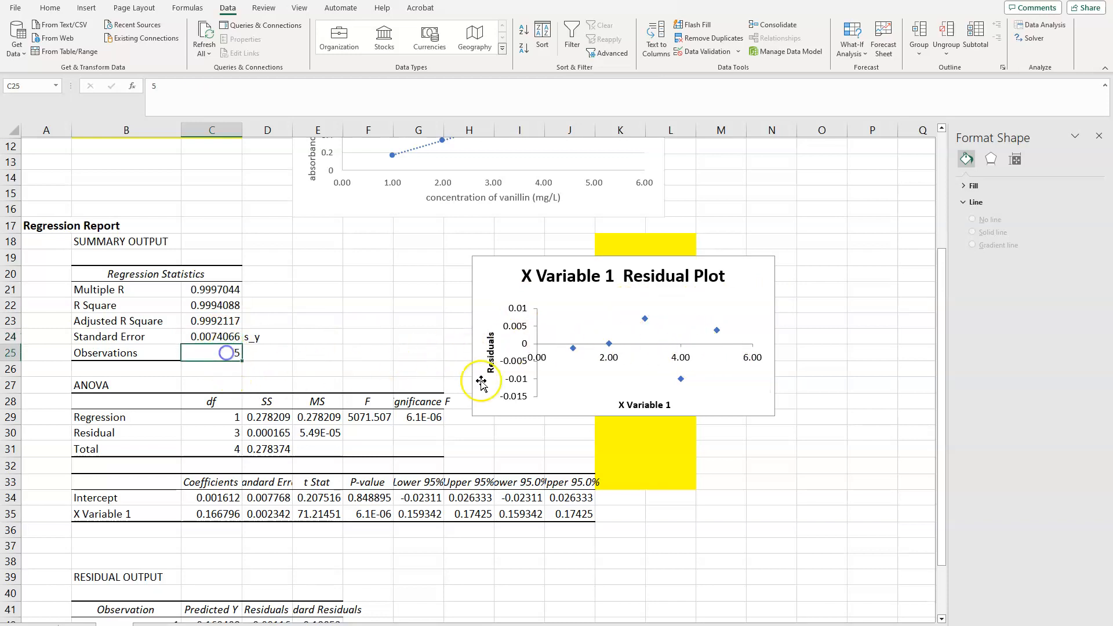
pyautogui.click(281, 357)
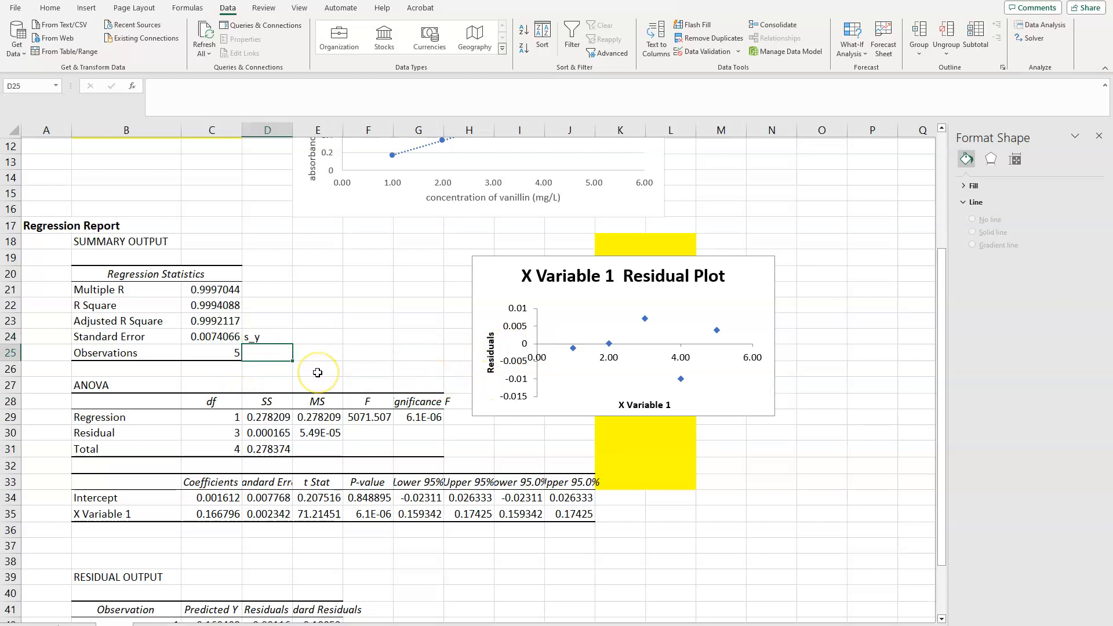
pyautogui.write('N')
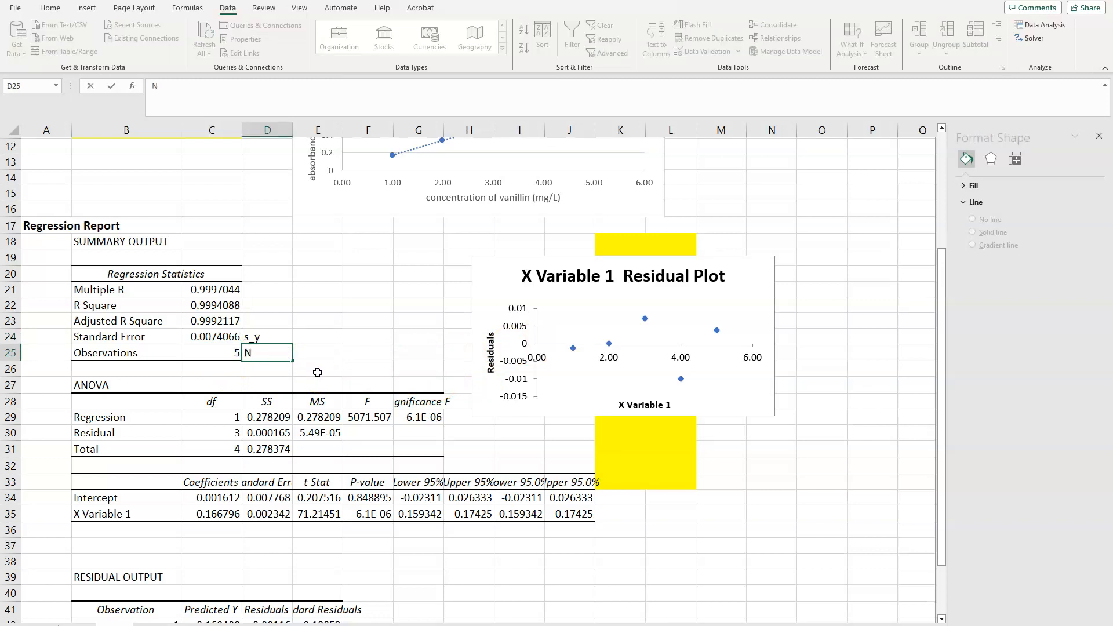
# Fill the Standard Error and Observations values in C24:C25 and the R Square value in C22 with yellow
pyautogui.click(211, 337)
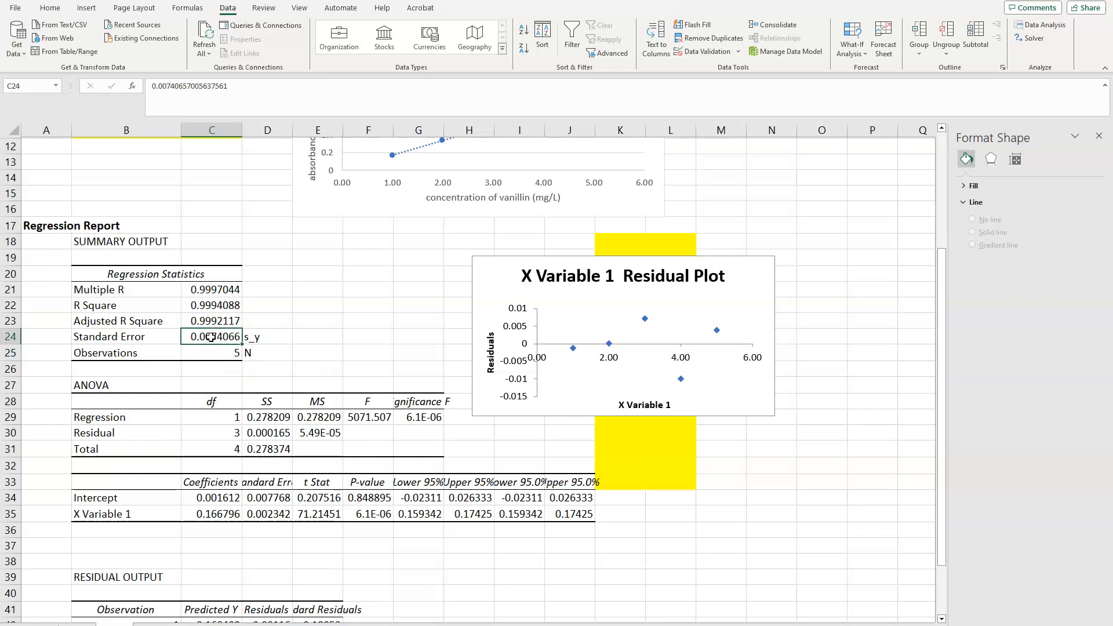
pyautogui.moveTo(211, 337); pyautogui.dragTo(211, 348)
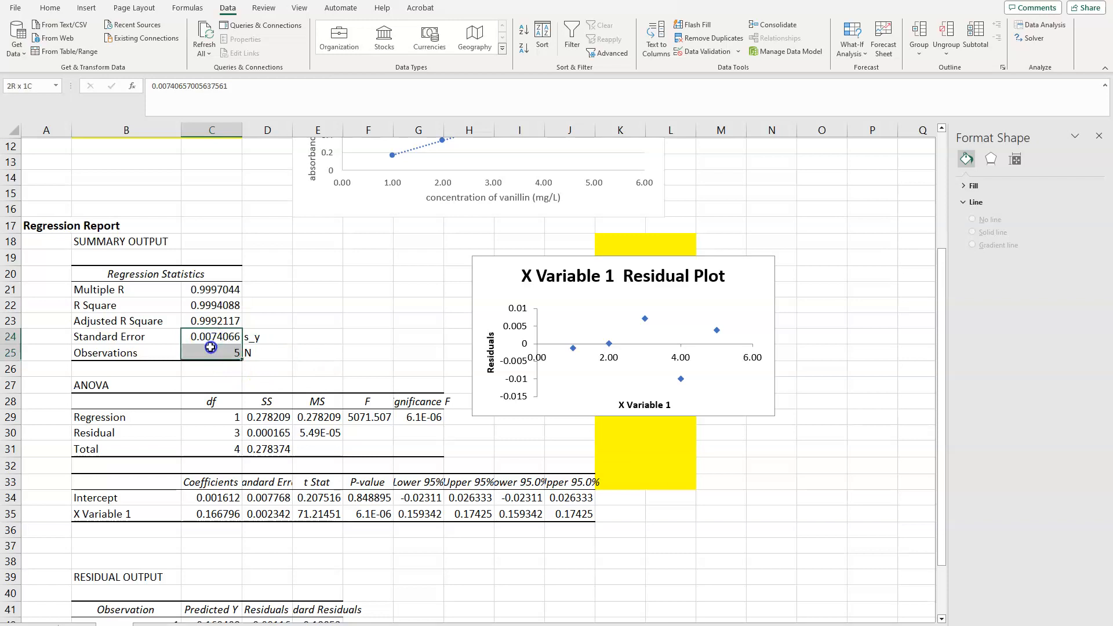
pyautogui.rightClick(211, 351)
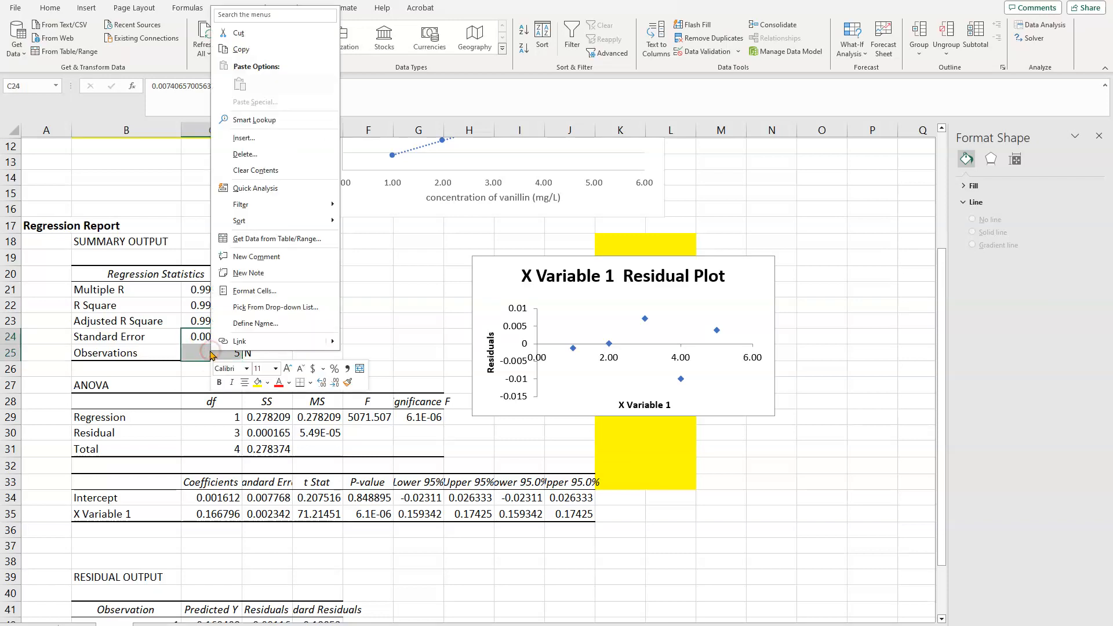
pyautogui.click(262, 383)
pyautogui.click(219, 305)
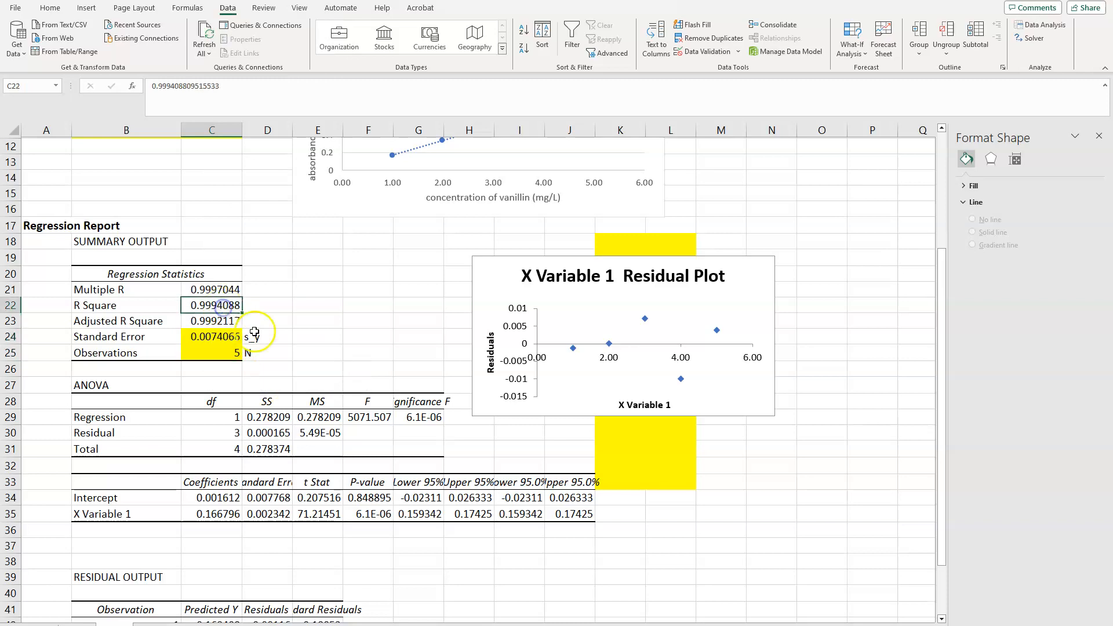
pyautogui.rightClick(219, 305)
pyautogui.click(266, 284)
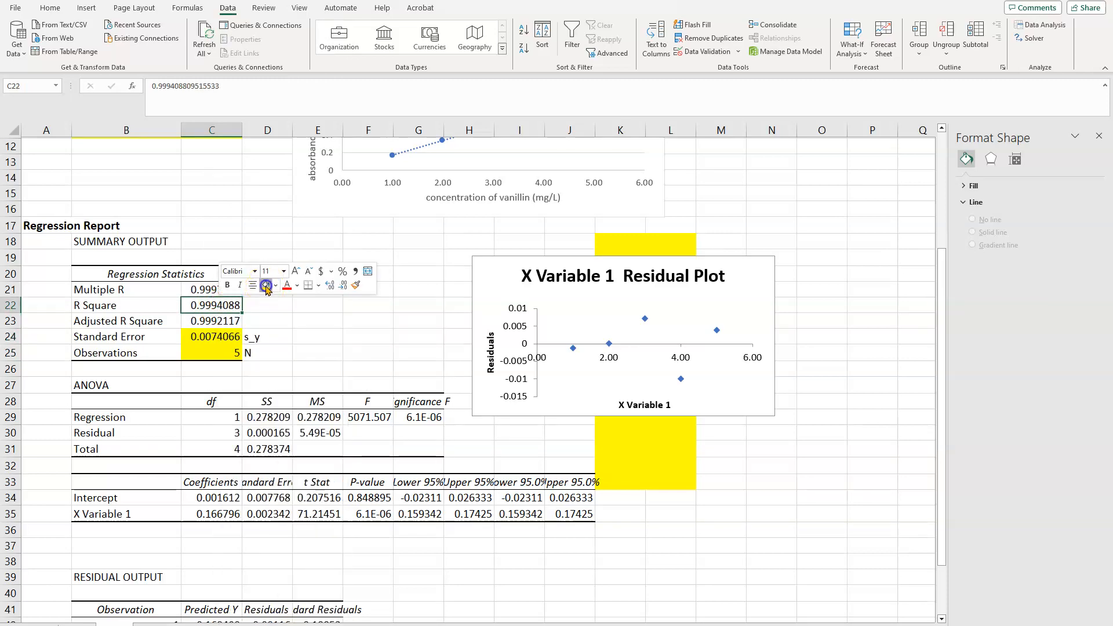
pyautogui.click(307, 352)
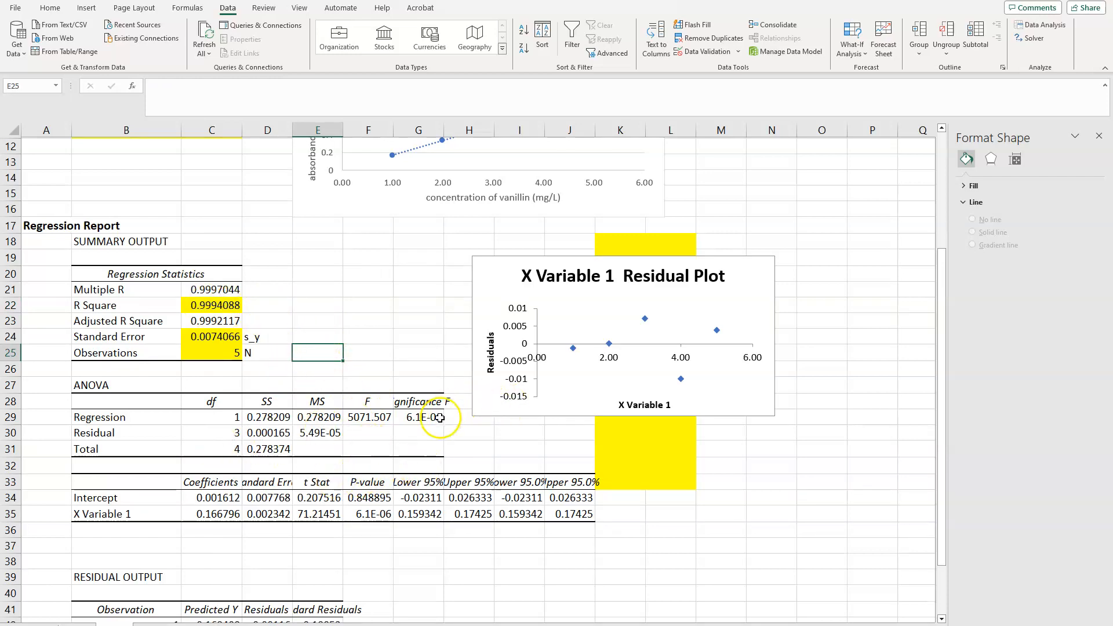
# Widen column G to fit the Significance F heading and fill the Significance F value in G29 with yellow
pyautogui.moveTo(444, 130); pyautogui.dragTo(488, 131)
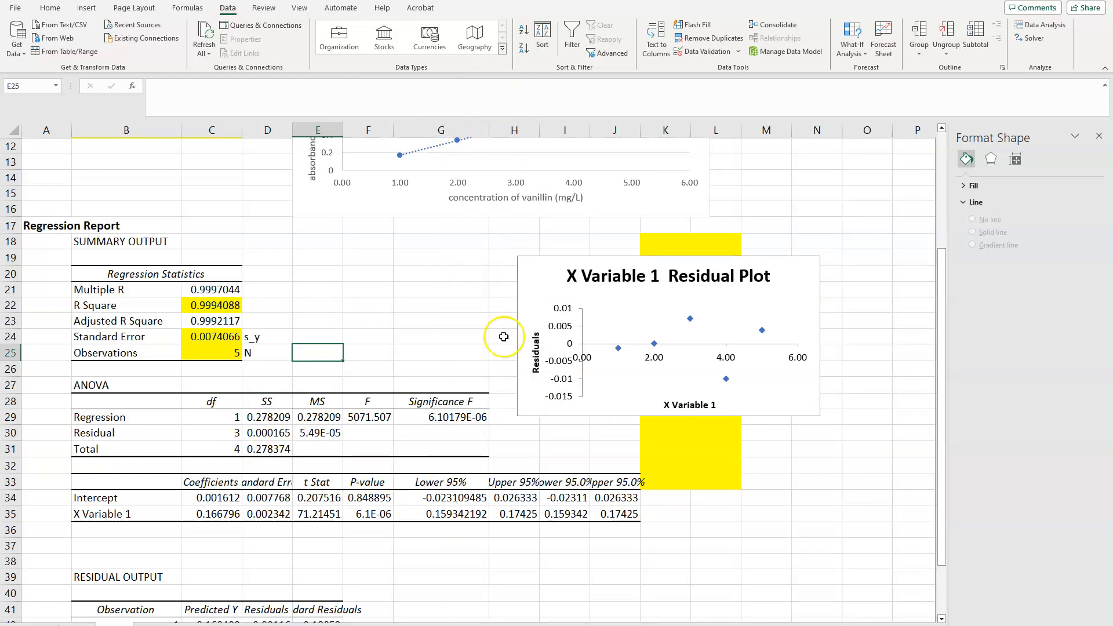
pyautogui.click(449, 421)
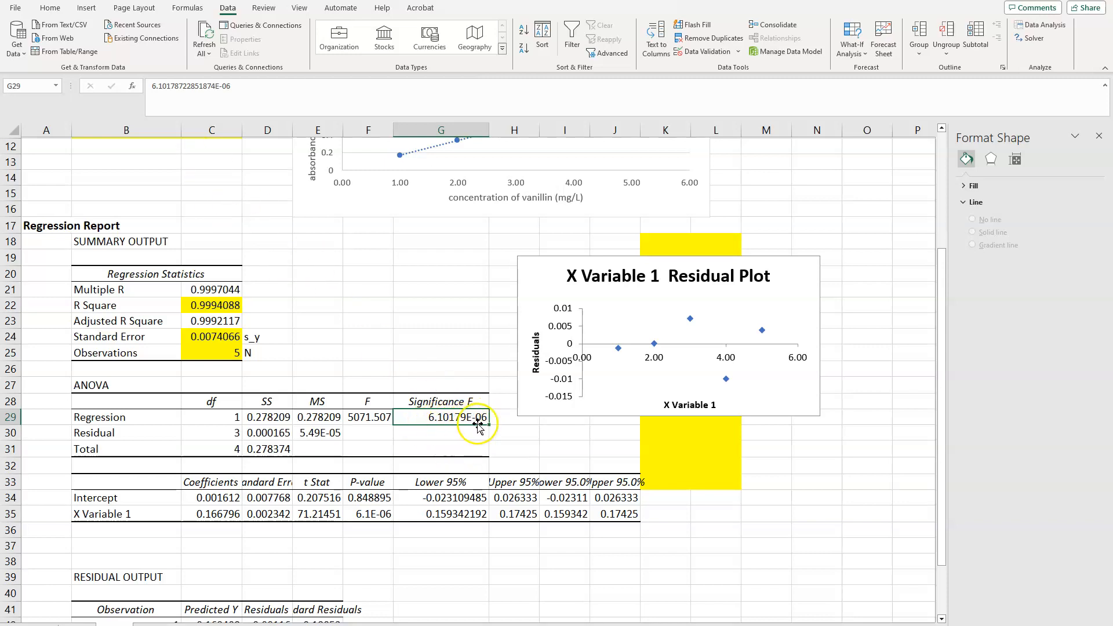
pyautogui.rightClick(434, 420)
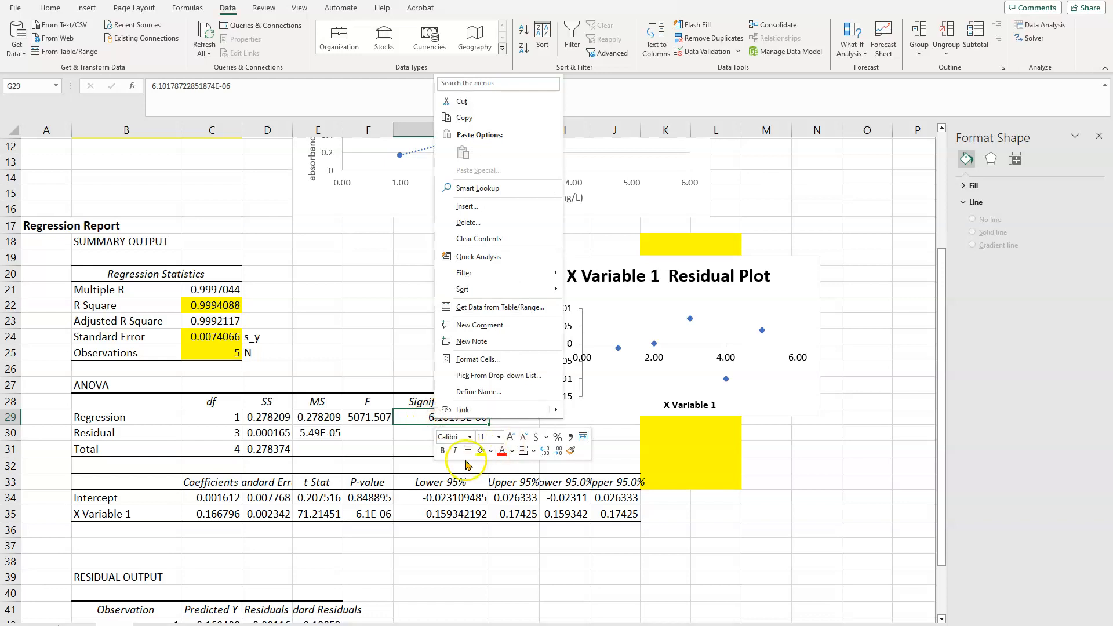
pyautogui.click(481, 451)
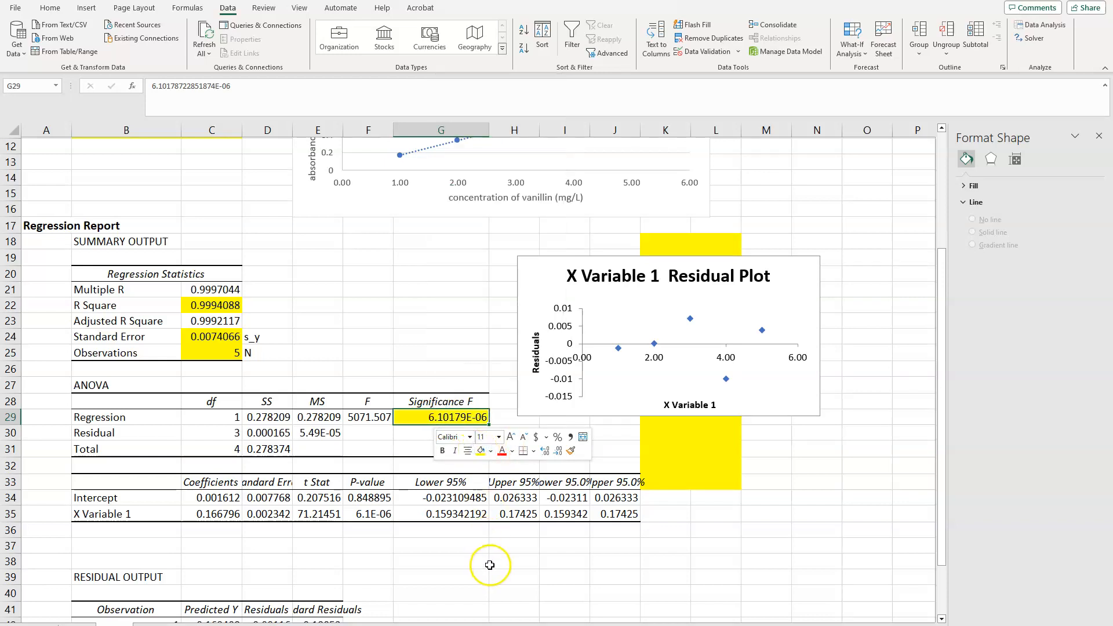
# Compare the intercept and X Variable 1 coefficients in C34:C35 with the trendline equation on the Beer's Law chart
pyautogui.click(205, 498)
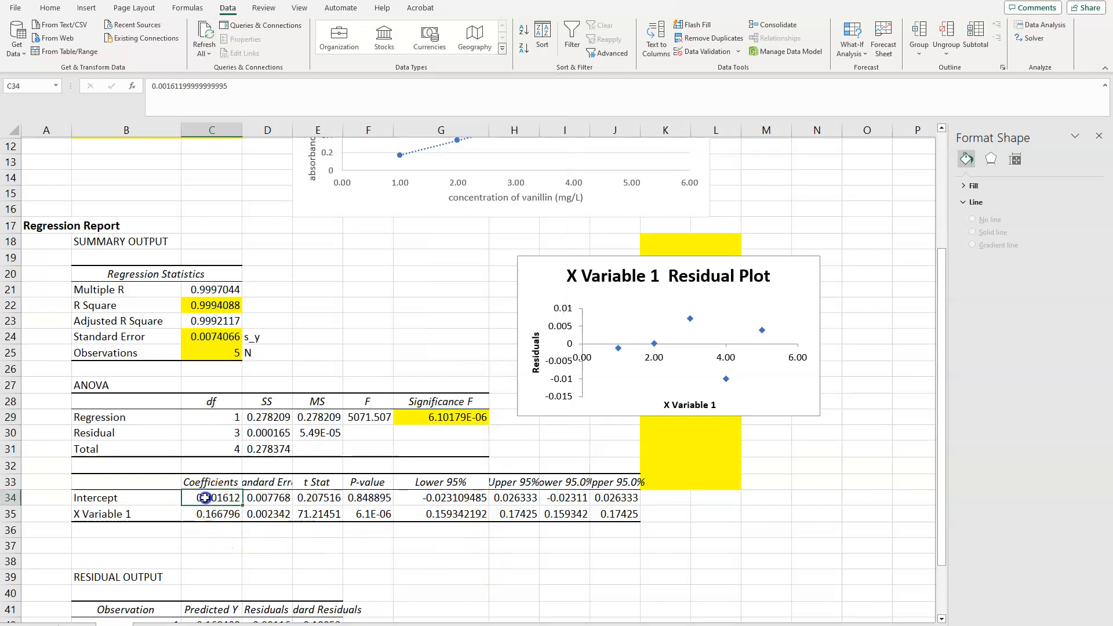
pyautogui.click(207, 516)
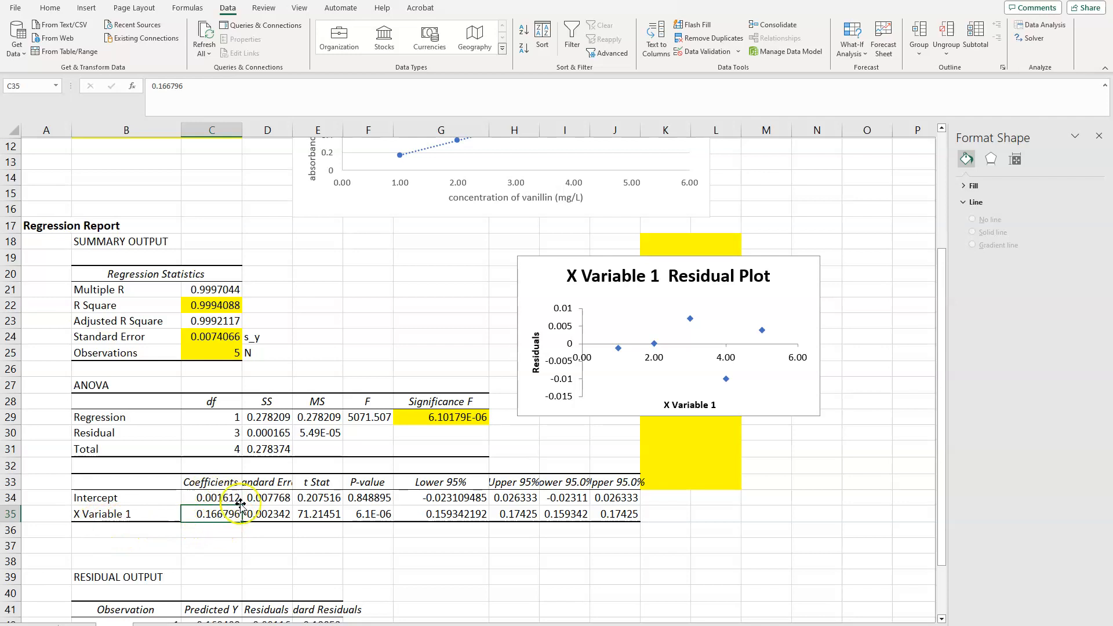
pyautogui.scroll(4, 319, 375)
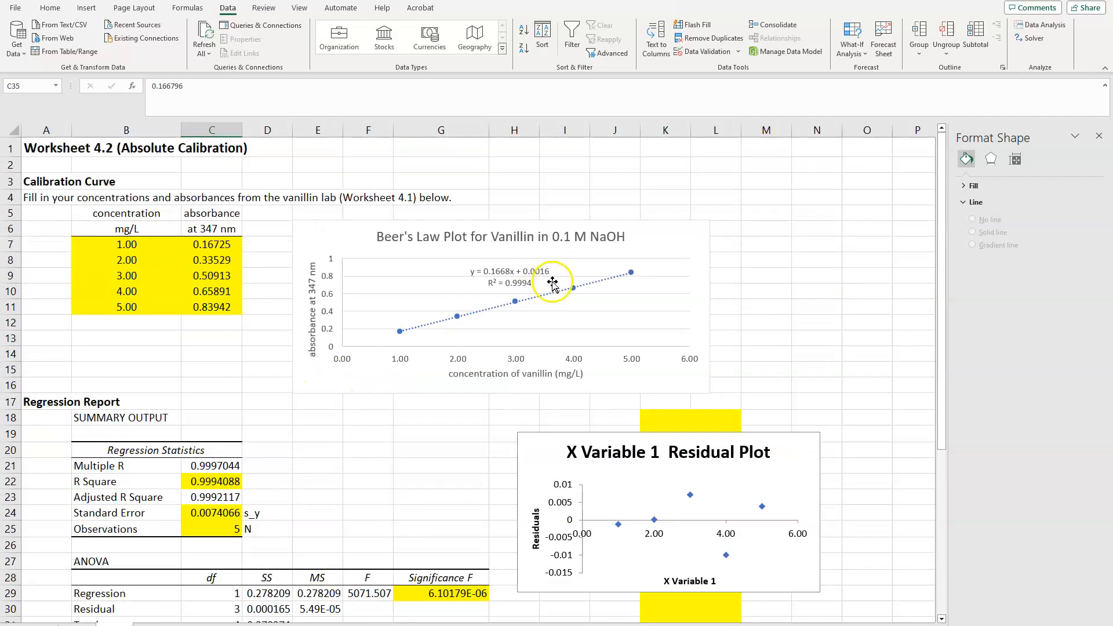
pyautogui.scroll(-2, 402, 423)
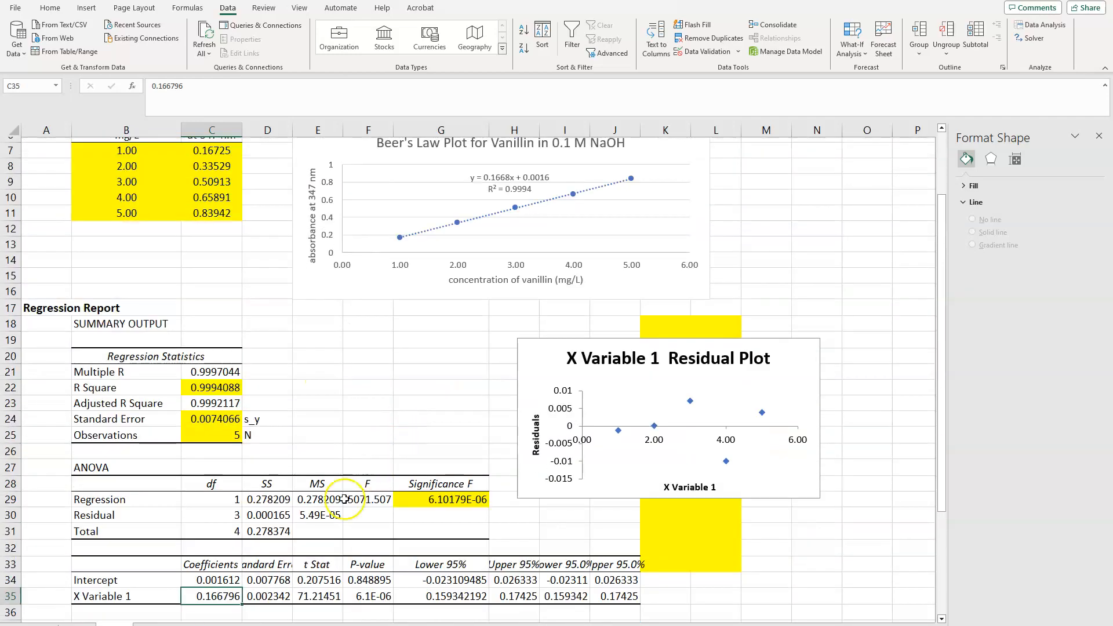
pyautogui.scroll(-1, 332, 480)
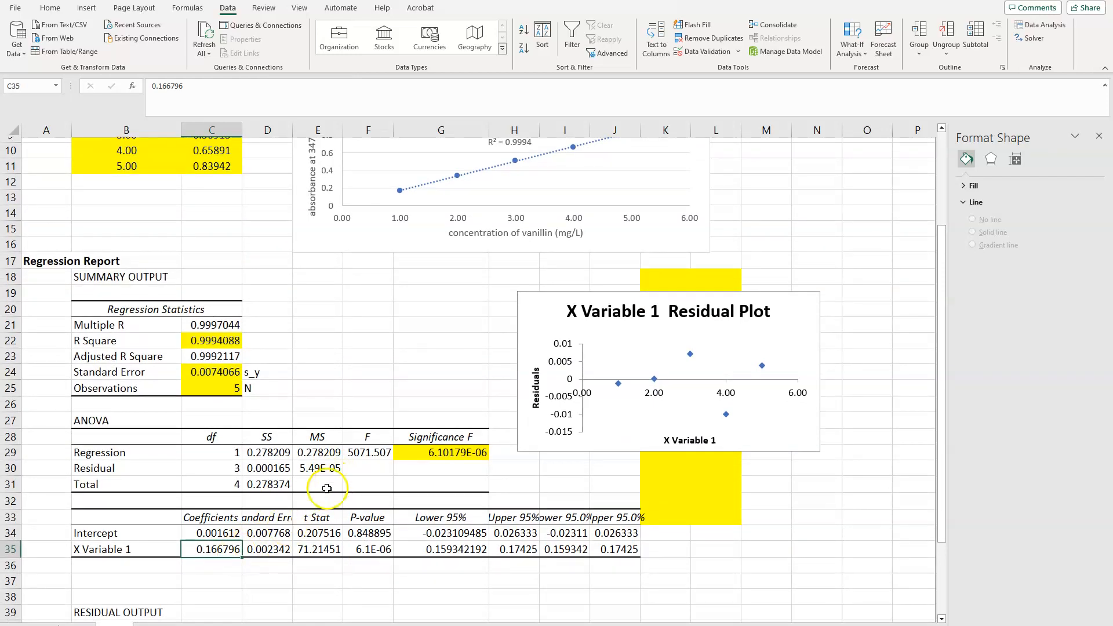
pyautogui.scroll(2, 378, 462)
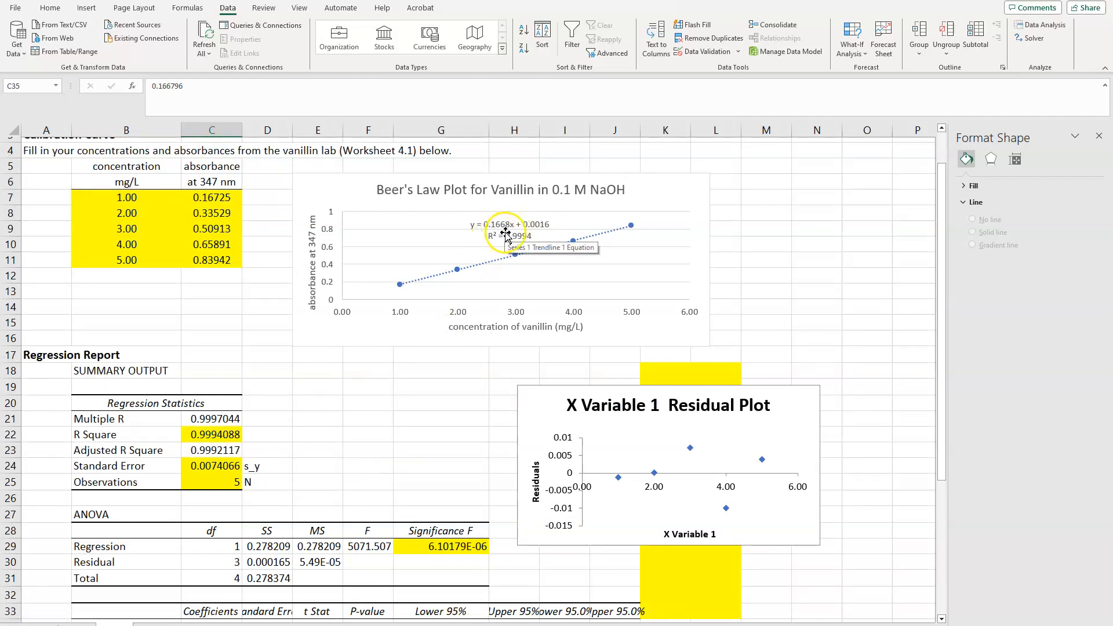
pyautogui.scroll(-2, 400, 394)
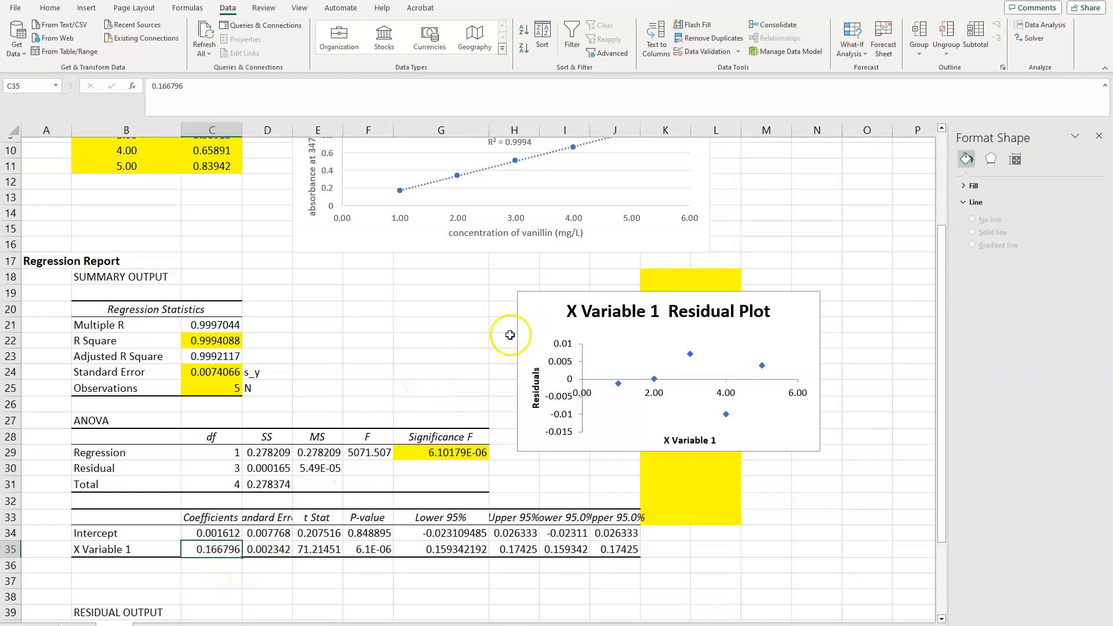
pyautogui.scroll(2, 511, 326)
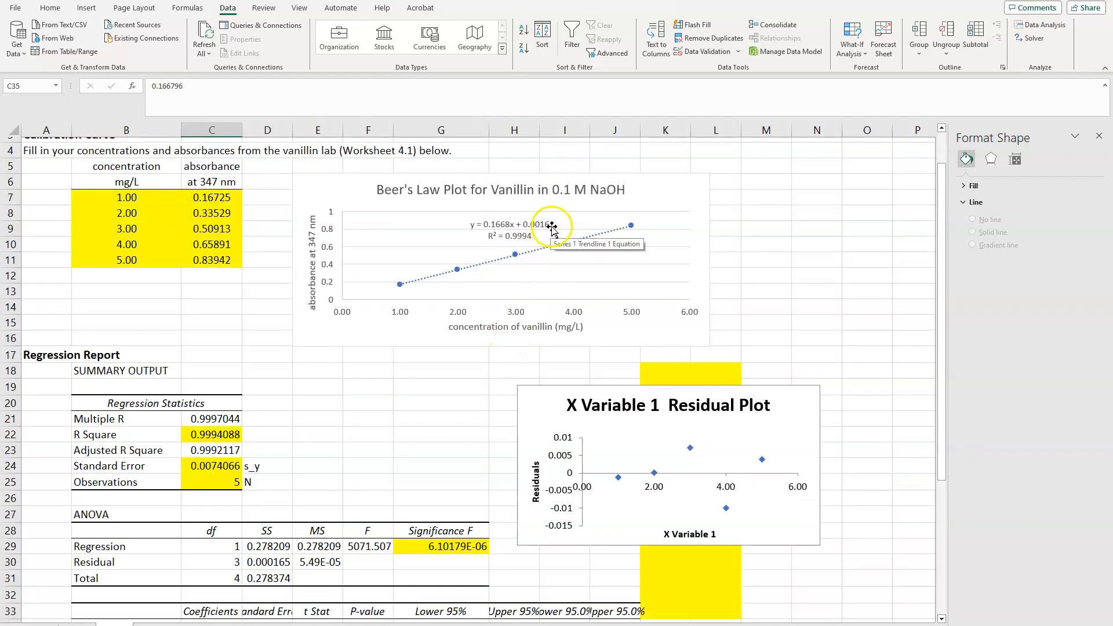
pyautogui.scroll(-2, 385, 380)
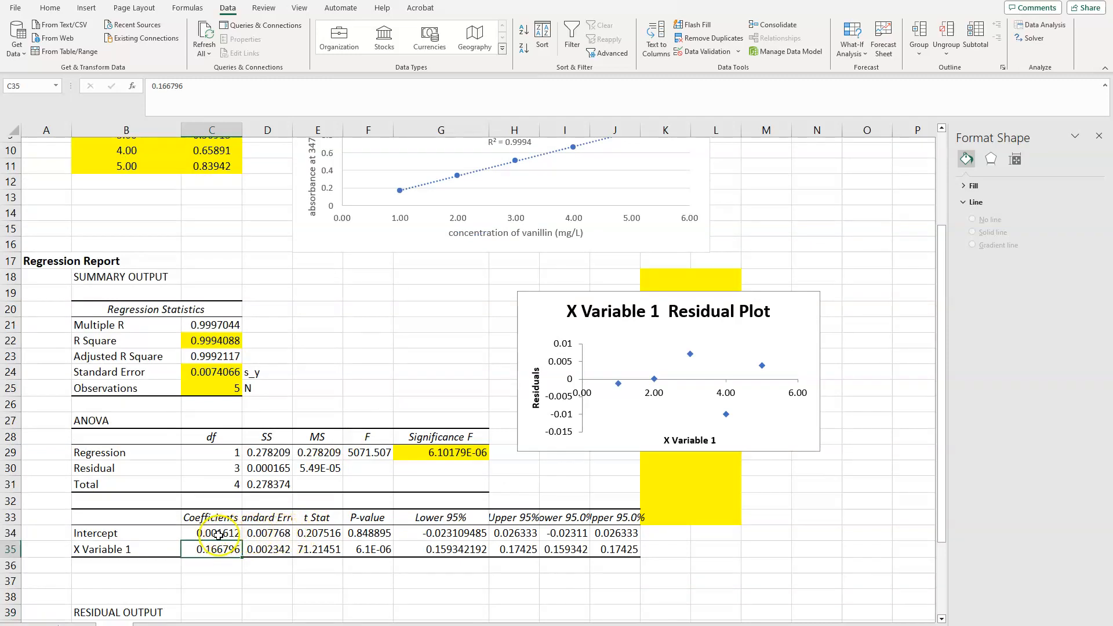
# Fill the intercept and X Variable 1 coefficients in C34:C35 with yellow
pyautogui.moveTo(218, 534); pyautogui.dragTo(221, 548)
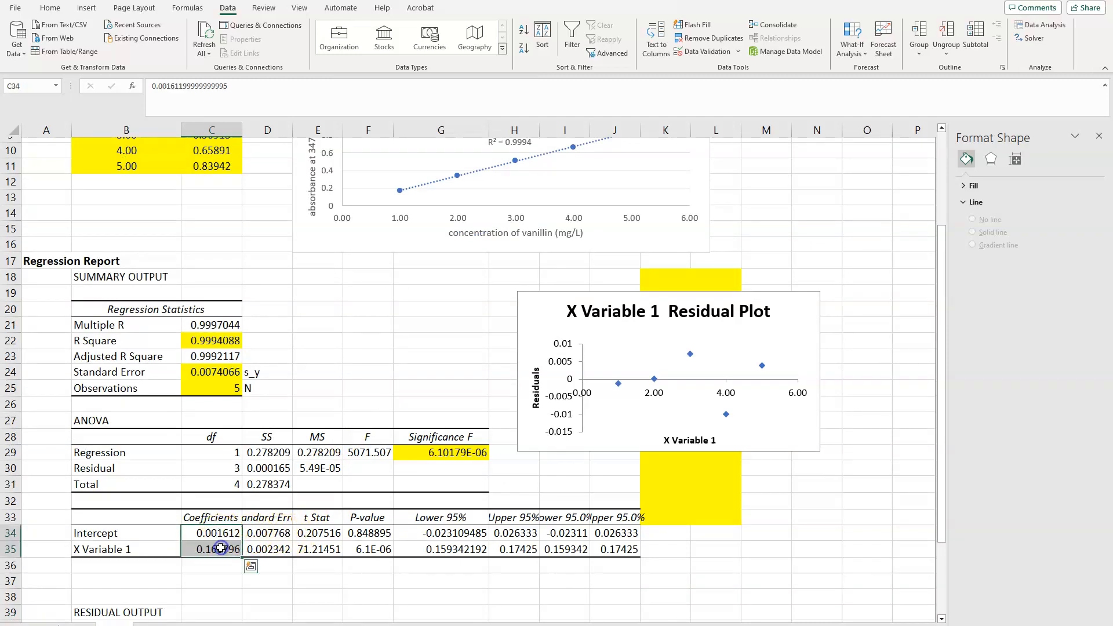
pyautogui.rightClick(221, 548)
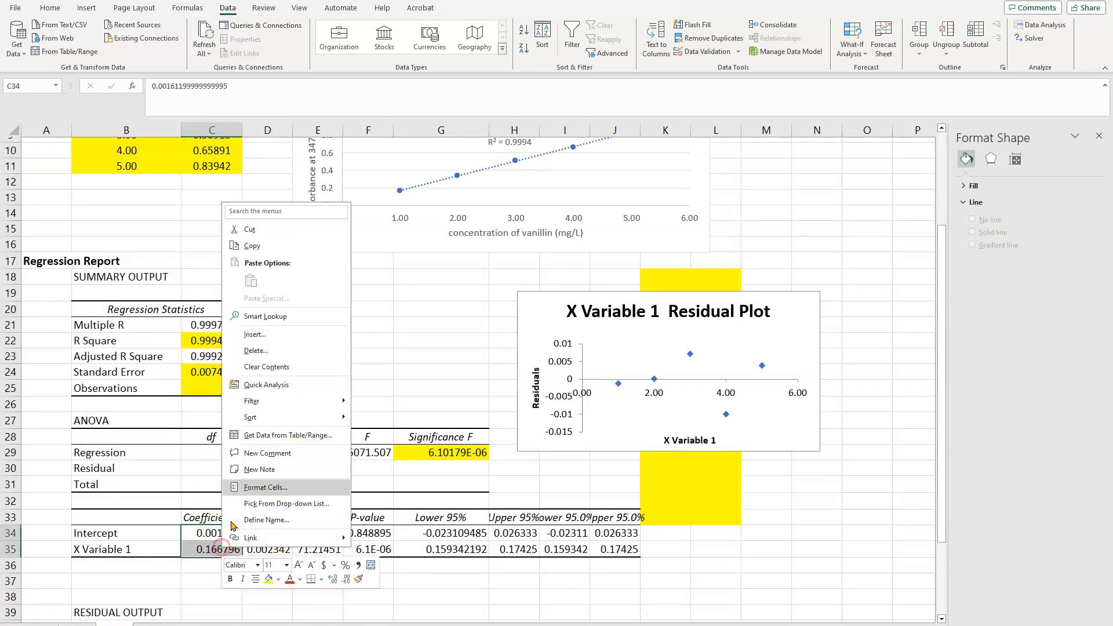
pyautogui.click(270, 580)
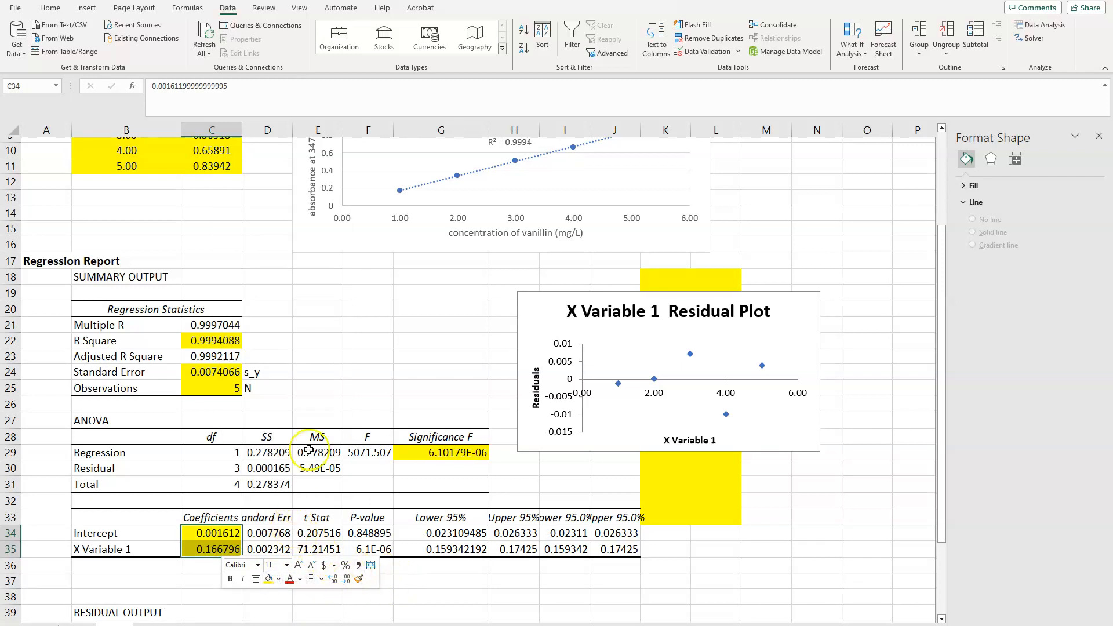
# Widen column D to fit the Standard Error heading and fill the coefficients' standard errors in D34:D35 with yellow
pyautogui.moveTo(295, 127); pyautogui.dragTo(346, 127)
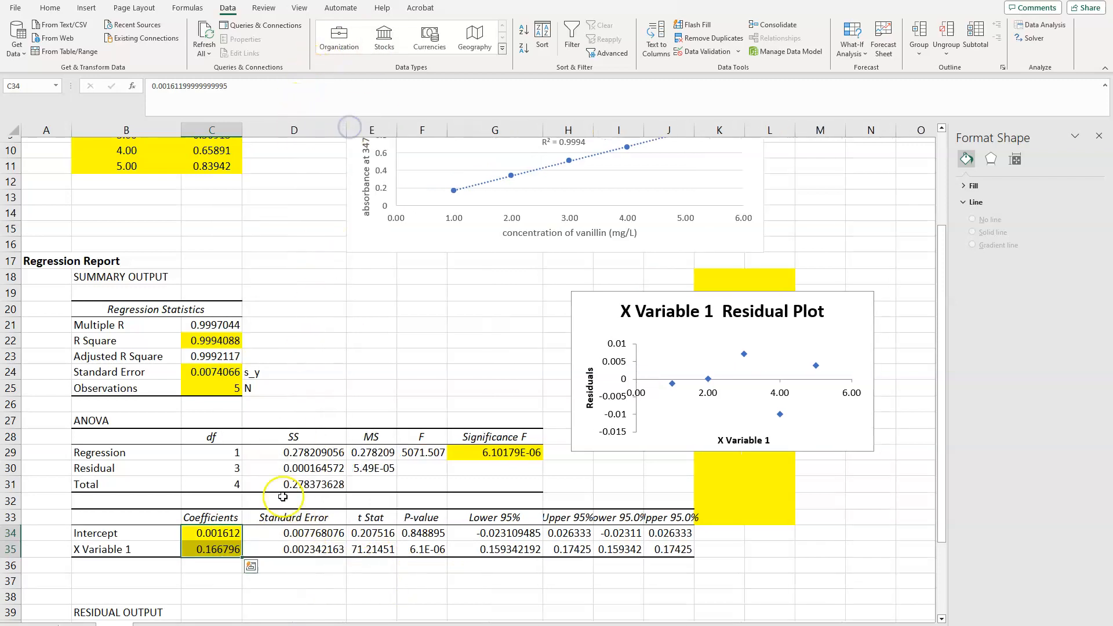
pyautogui.click(331, 532)
pyautogui.click(323, 550)
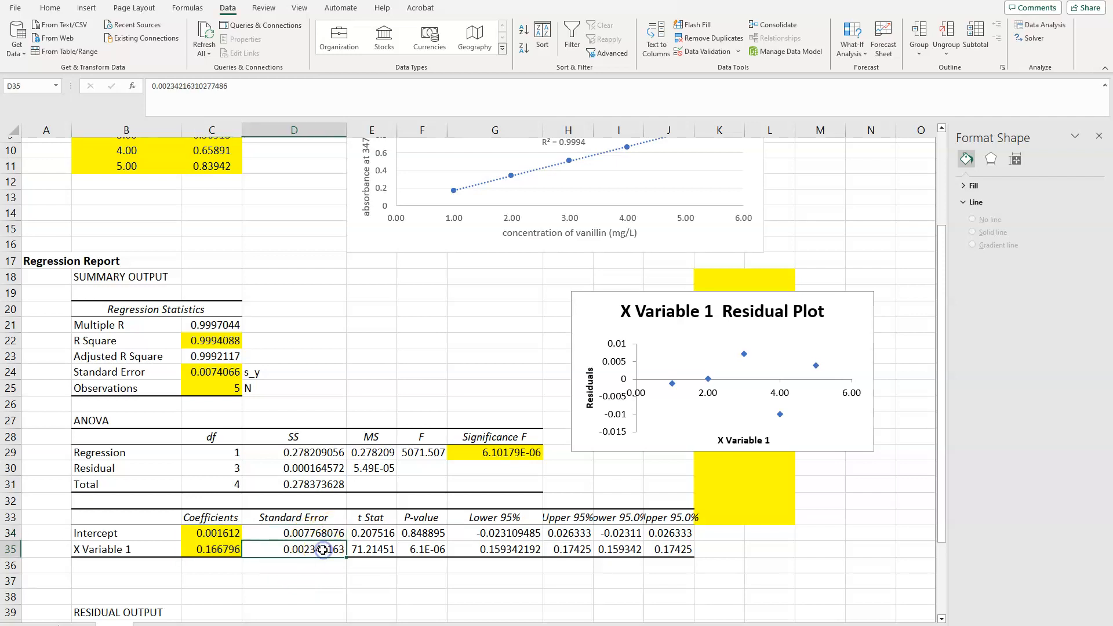
pyautogui.moveTo(311, 536); pyautogui.dragTo(316, 549)
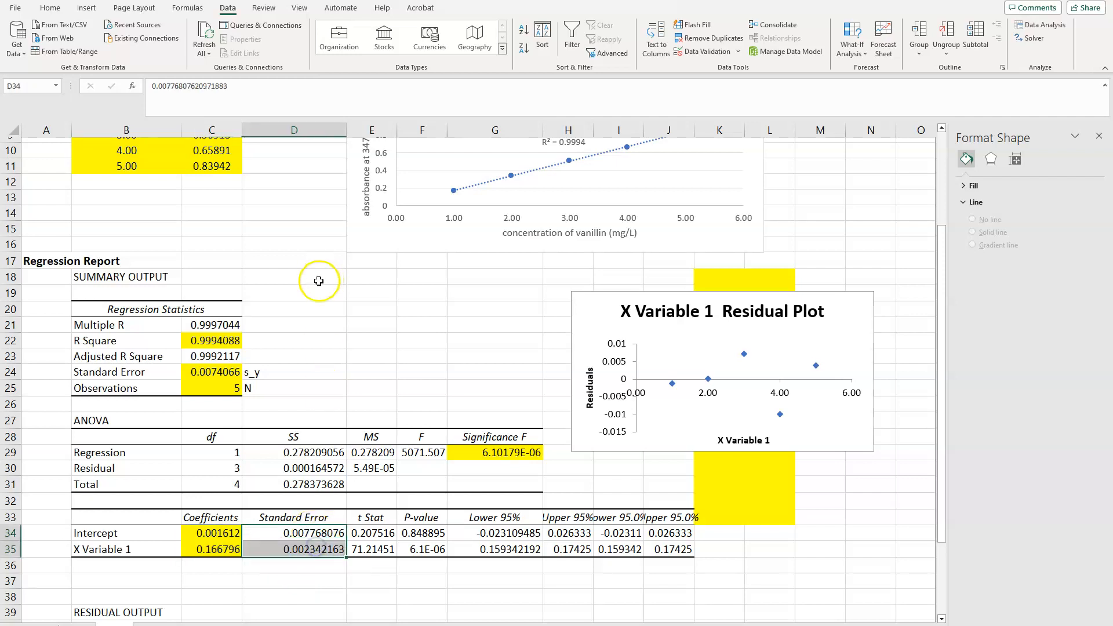
pyautogui.rightClick(310, 543)
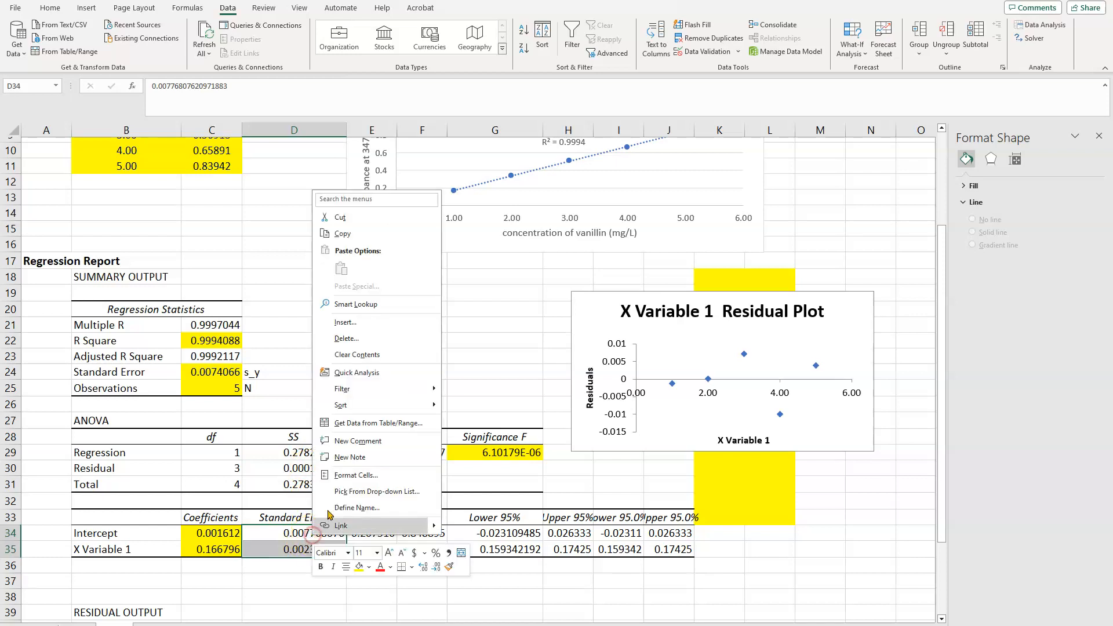
pyautogui.click(360, 567)
pyautogui.click(373, 500)
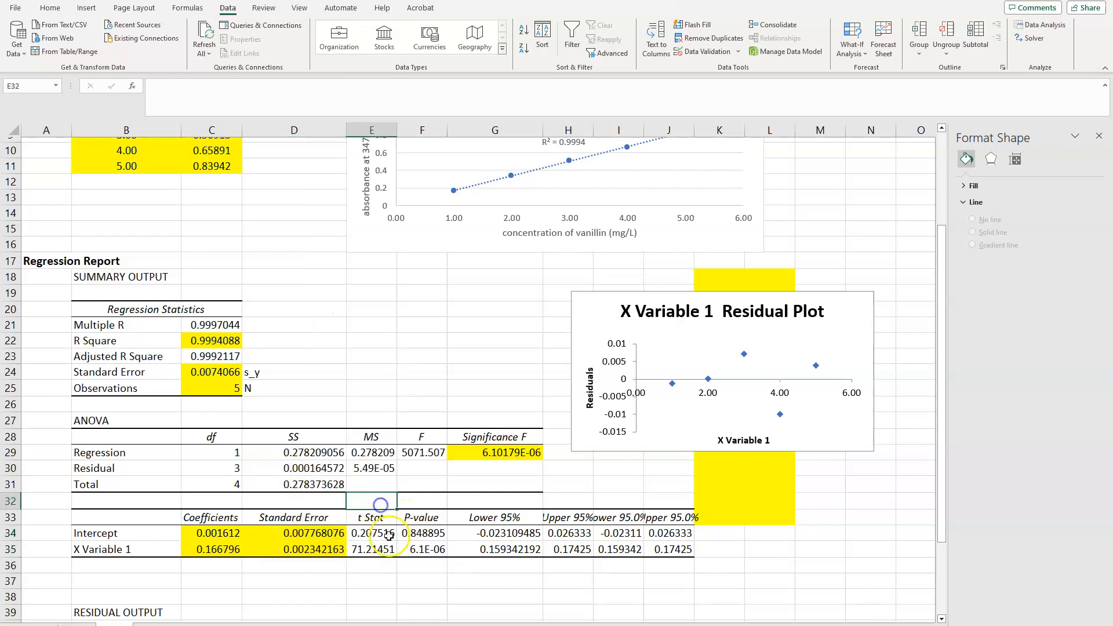
# Examine the intercept's t Stat and P-value in row 34 against the origin of the Beer's Law chart
pyautogui.click(387, 534)
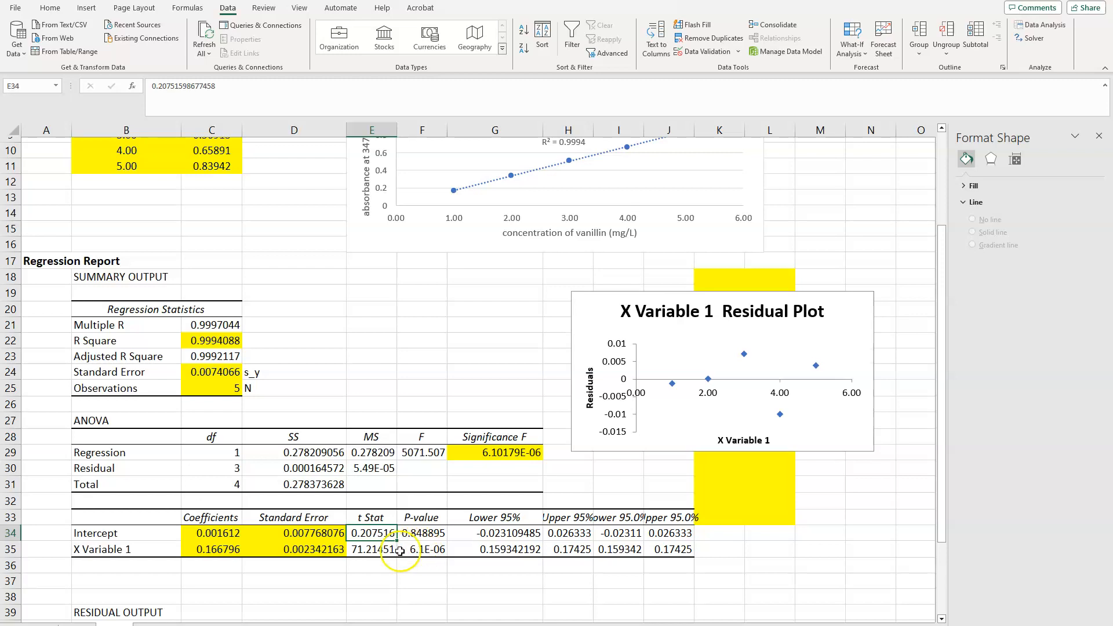
pyautogui.click(441, 533)
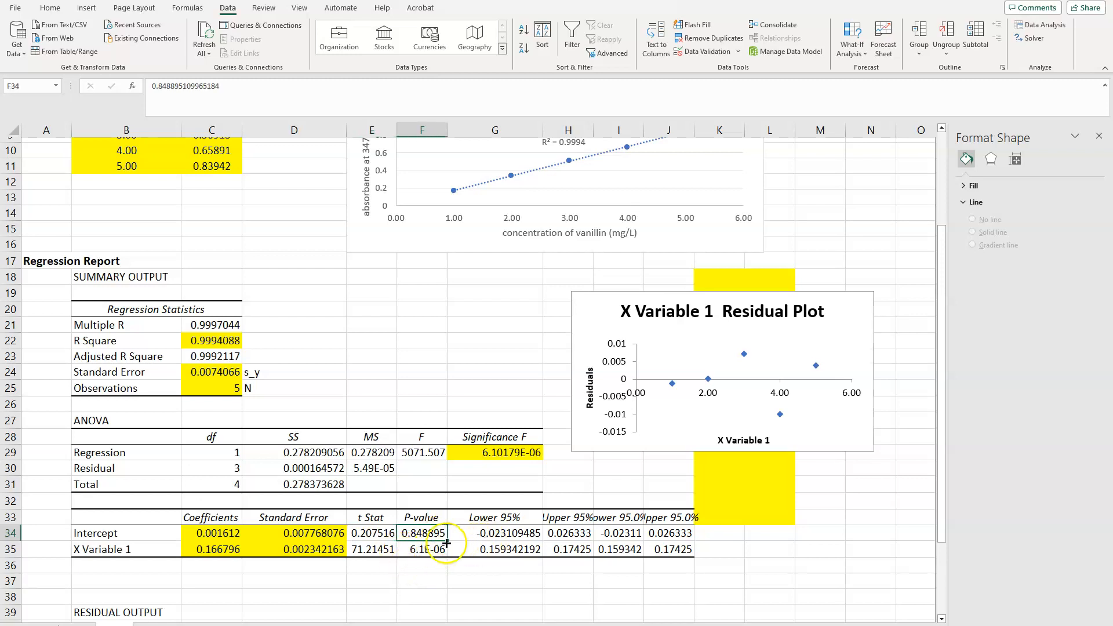
pyautogui.moveTo(433, 532); pyautogui.dragTo(438, 551)
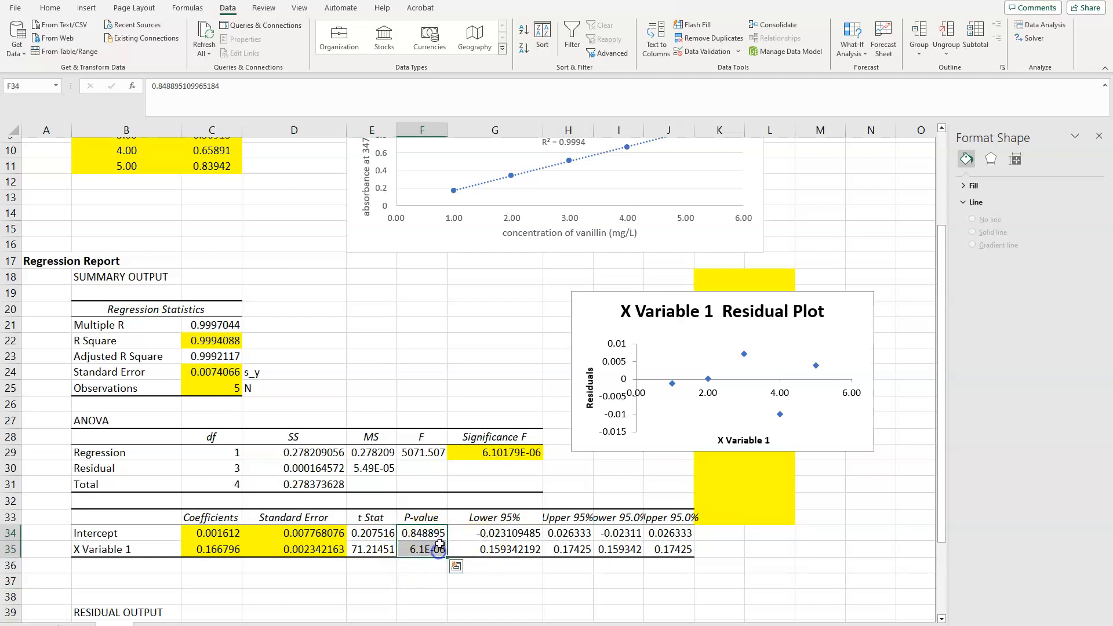
pyautogui.click(444, 537)
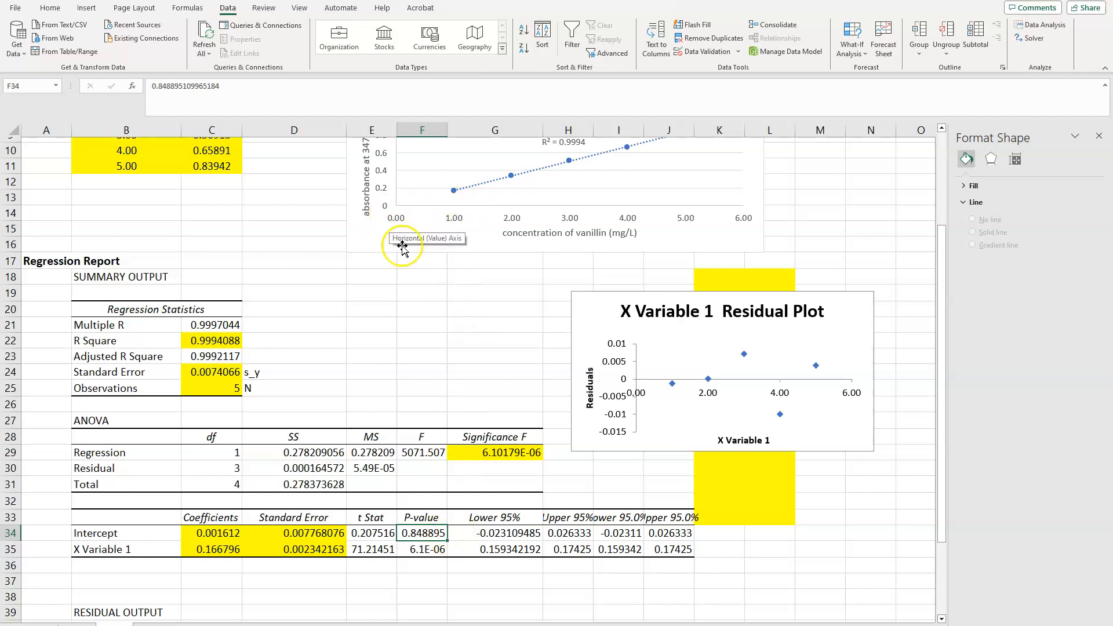
pyautogui.scroll(2, 435, 415)
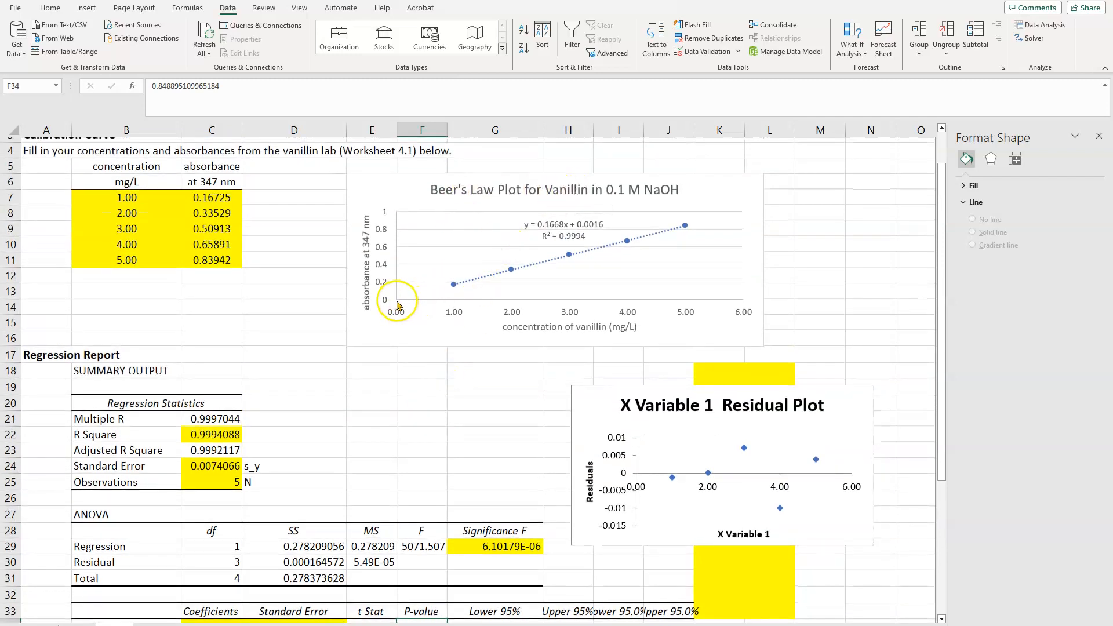
pyautogui.scroll(-2, 423, 403)
pyautogui.scroll(-1, 424, 403)
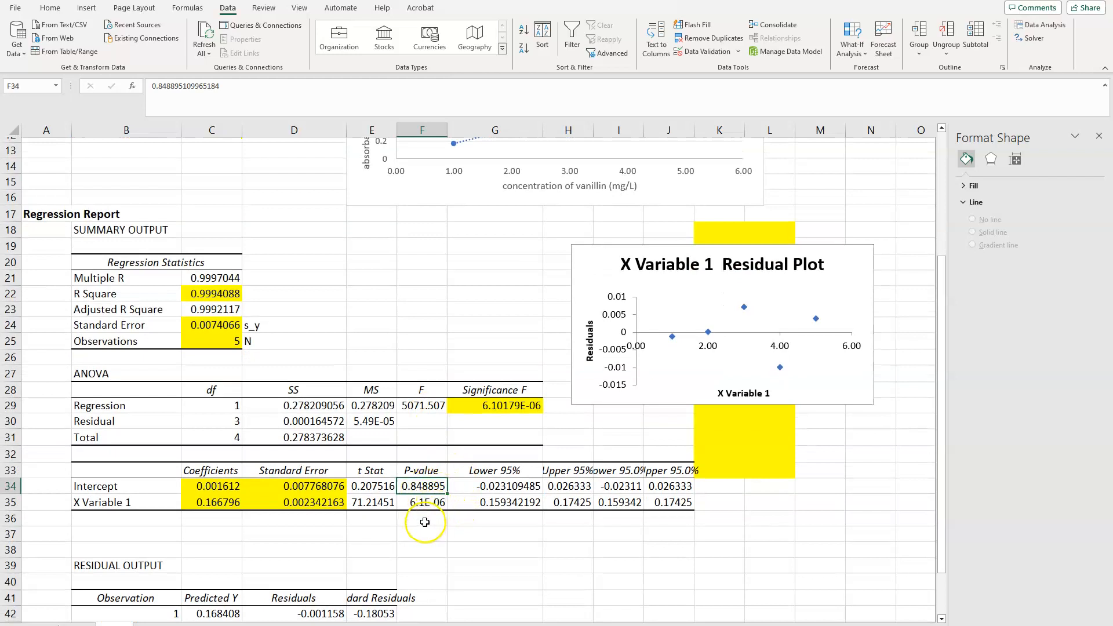
# Fill the intercept and X Variable 1 P-values in F34:F35 with yellow
pyautogui.click(426, 505)
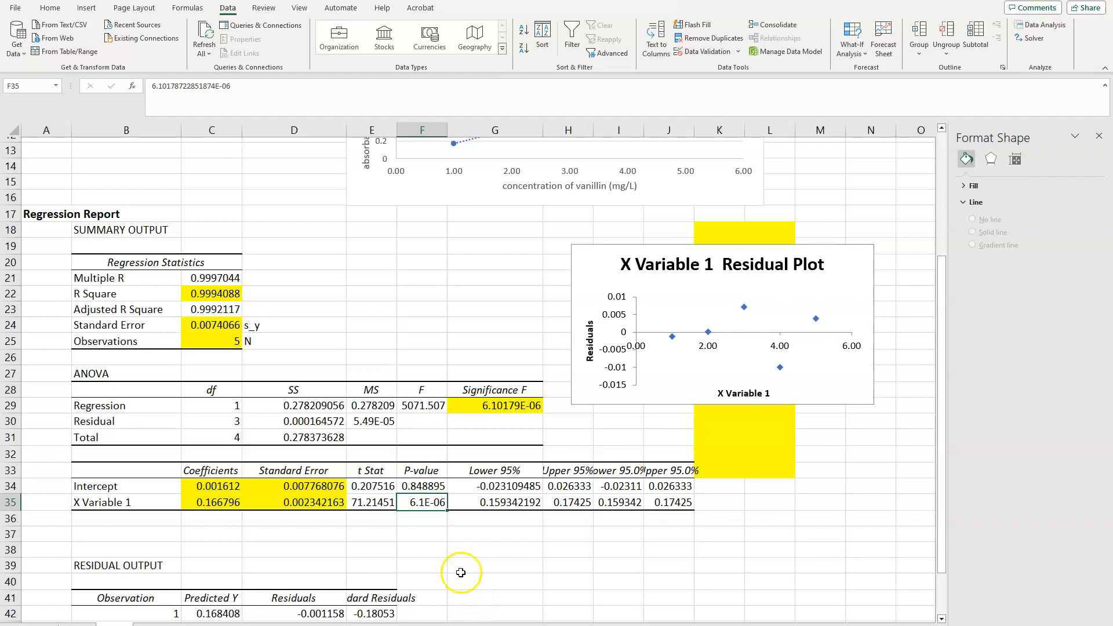
pyautogui.moveTo(426, 493); pyautogui.dragTo(426, 498)
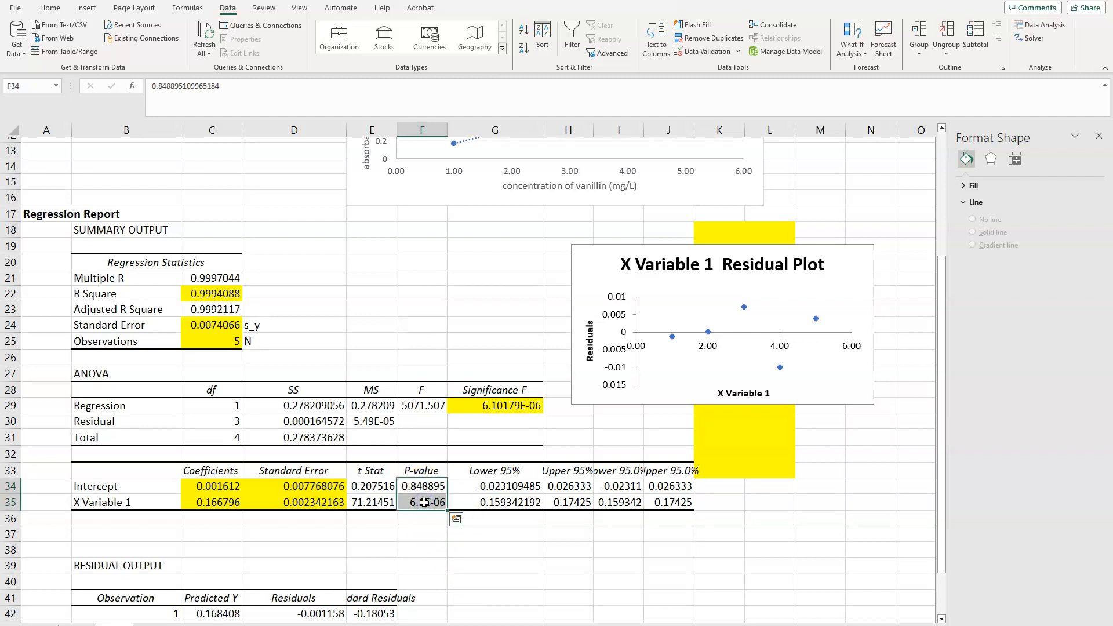
pyautogui.rightClick(424, 503)
pyautogui.click(472, 535)
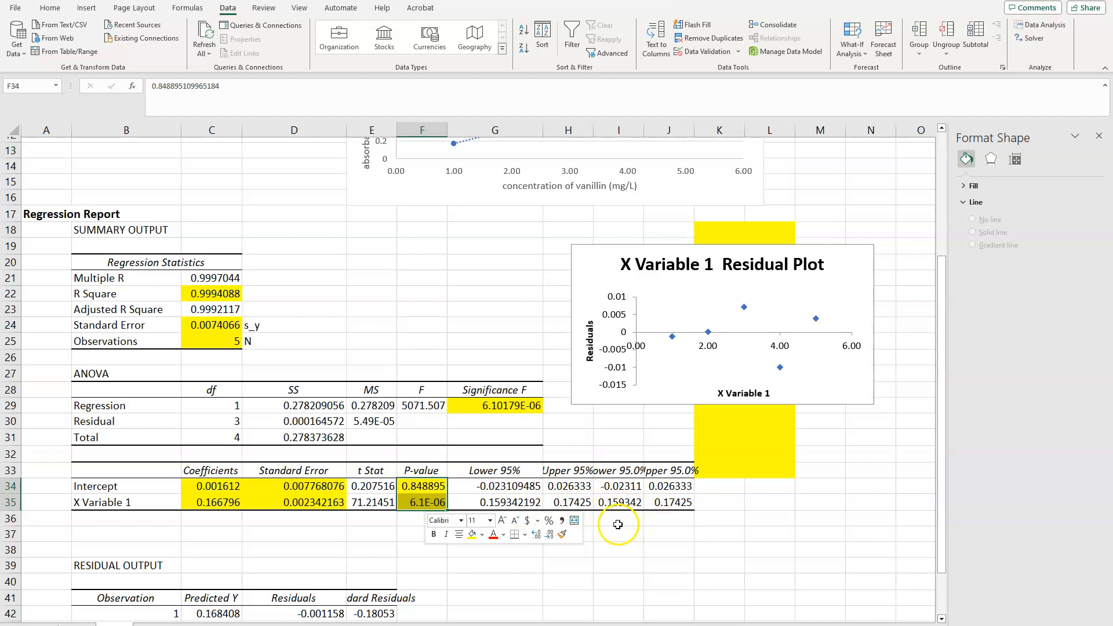
# Review the Lower 95% and Upper 95% limits of both coefficients and fill G34:H35 with yellow
pyautogui.click(501, 488)
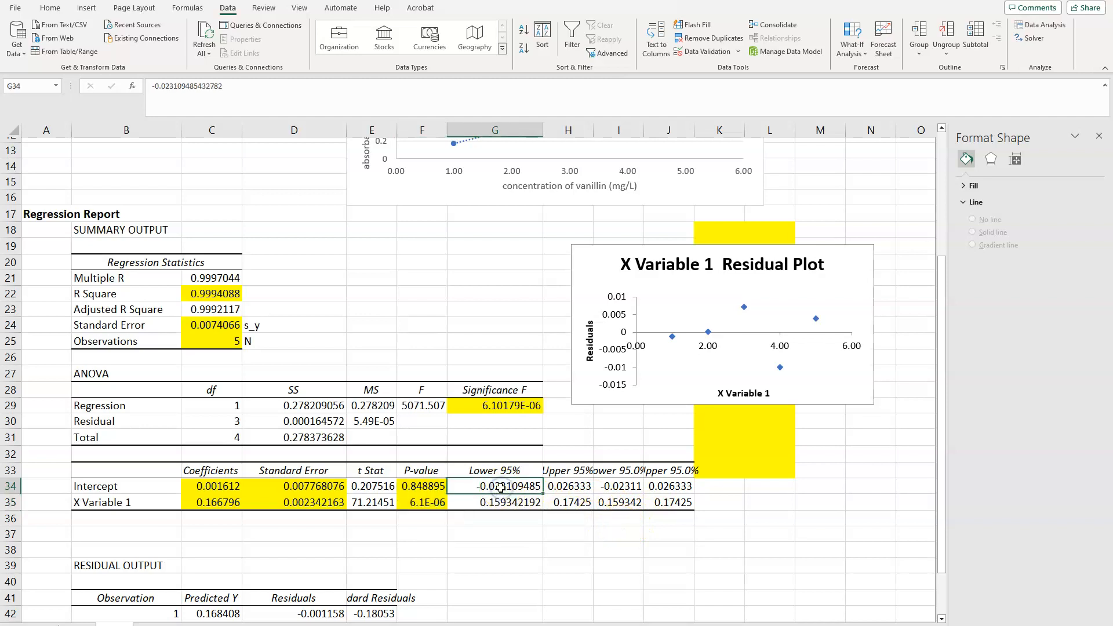
pyautogui.click(565, 485)
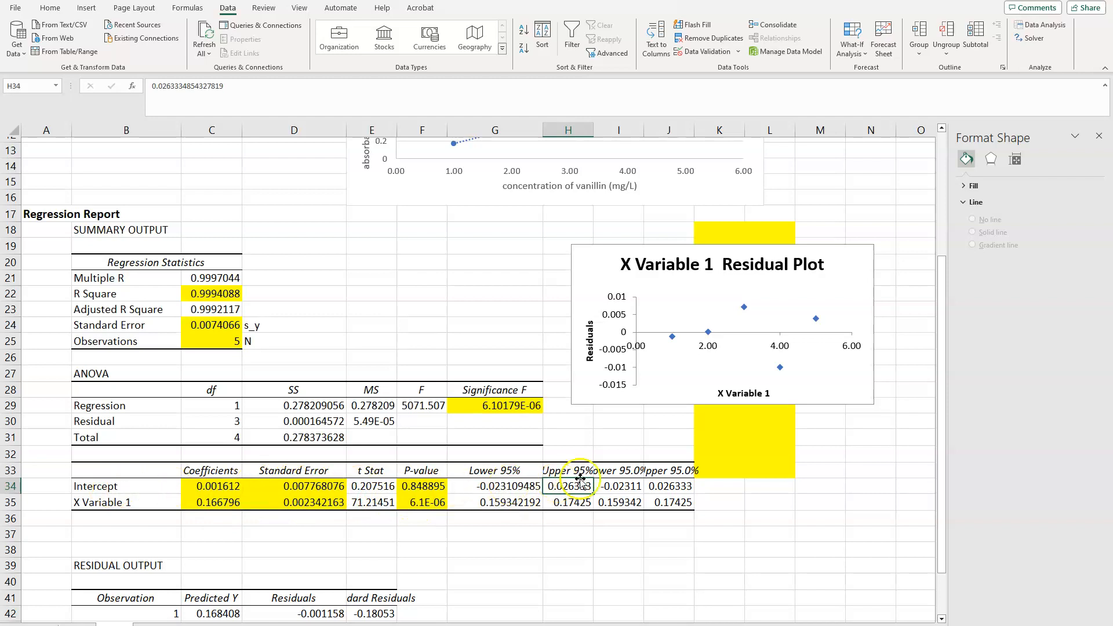
pyautogui.moveTo(525, 486); pyautogui.dragTo(564, 485)
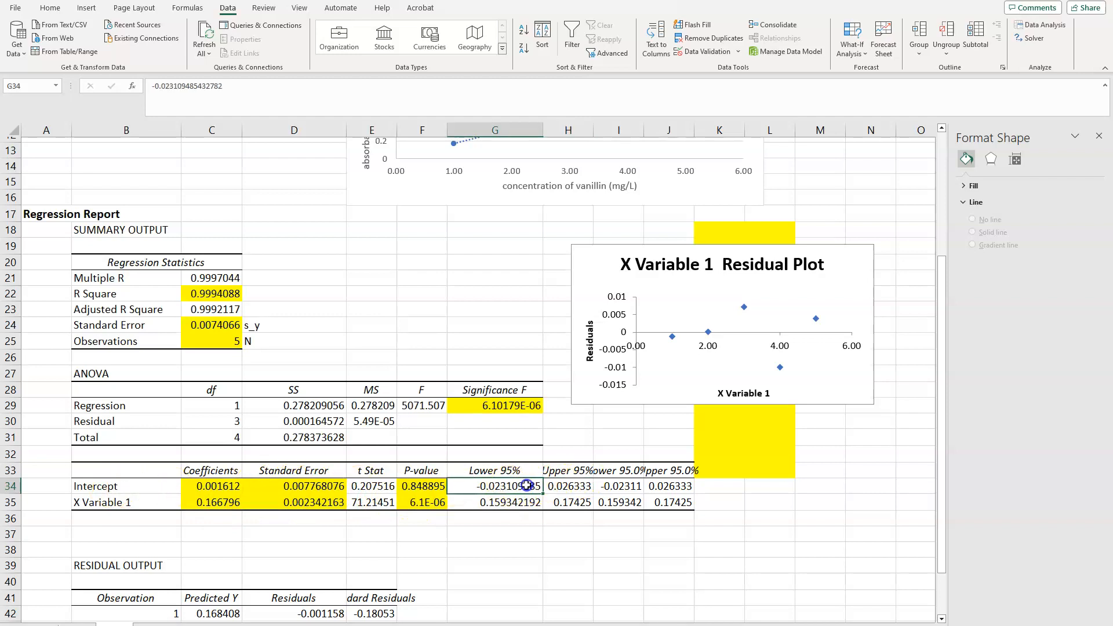
pyautogui.click(484, 504)
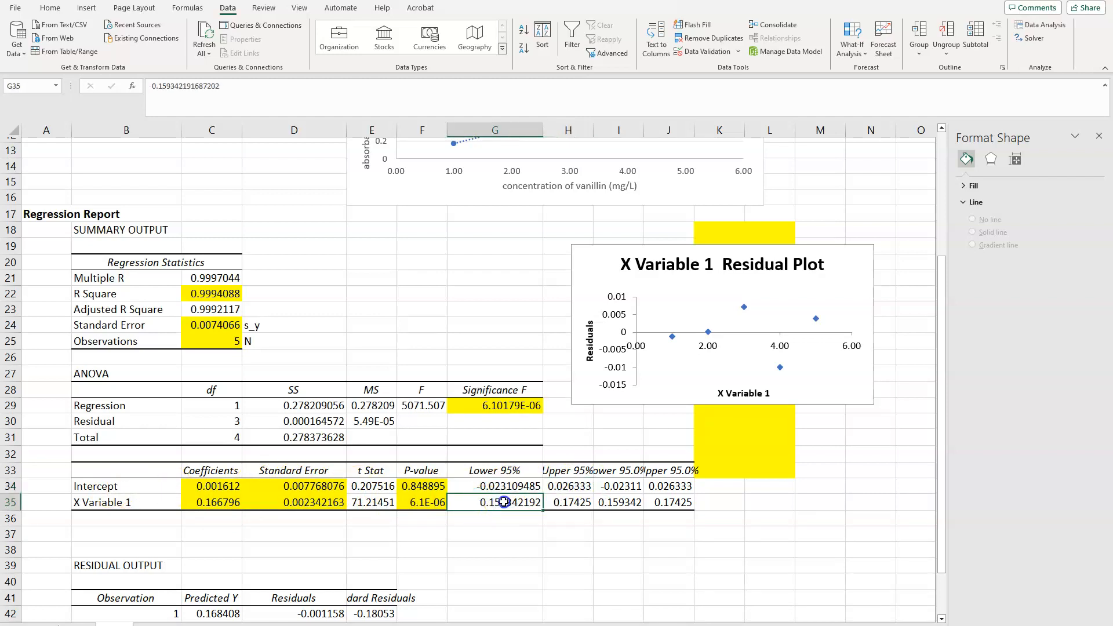
pyautogui.moveTo(504, 503); pyautogui.dragTo(567, 499)
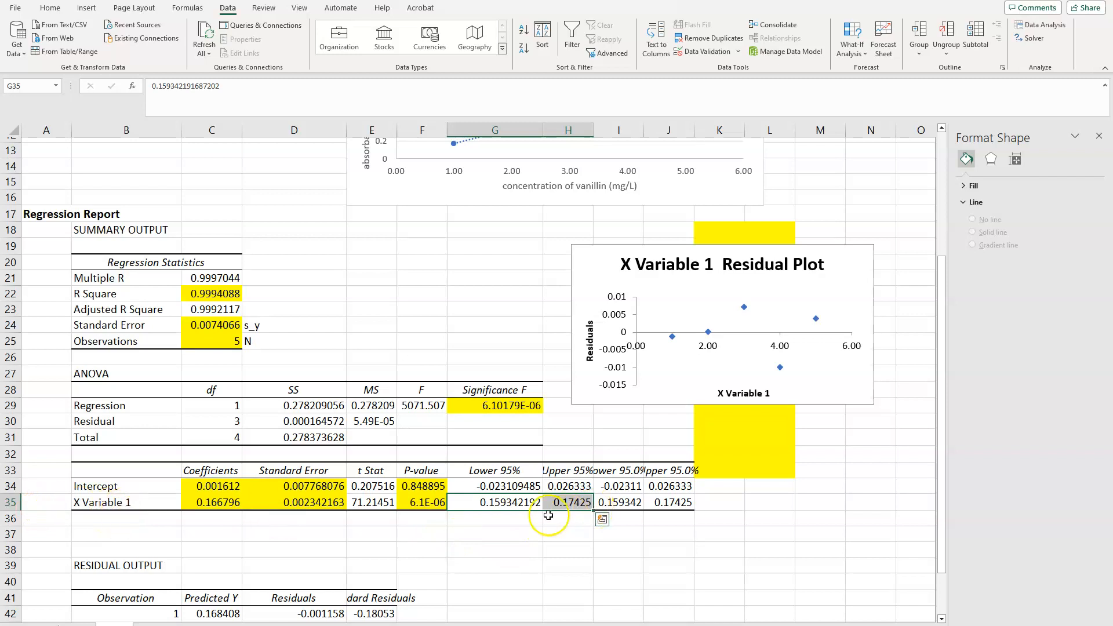
pyautogui.moveTo(500, 486); pyautogui.dragTo(557, 503)
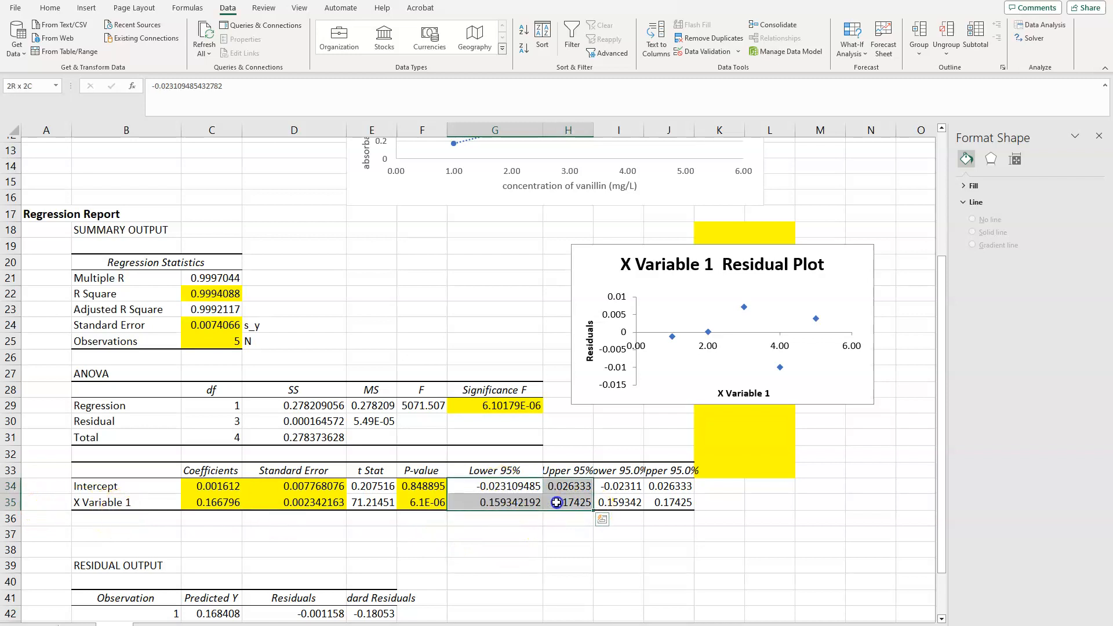
pyautogui.rightClick(507, 503)
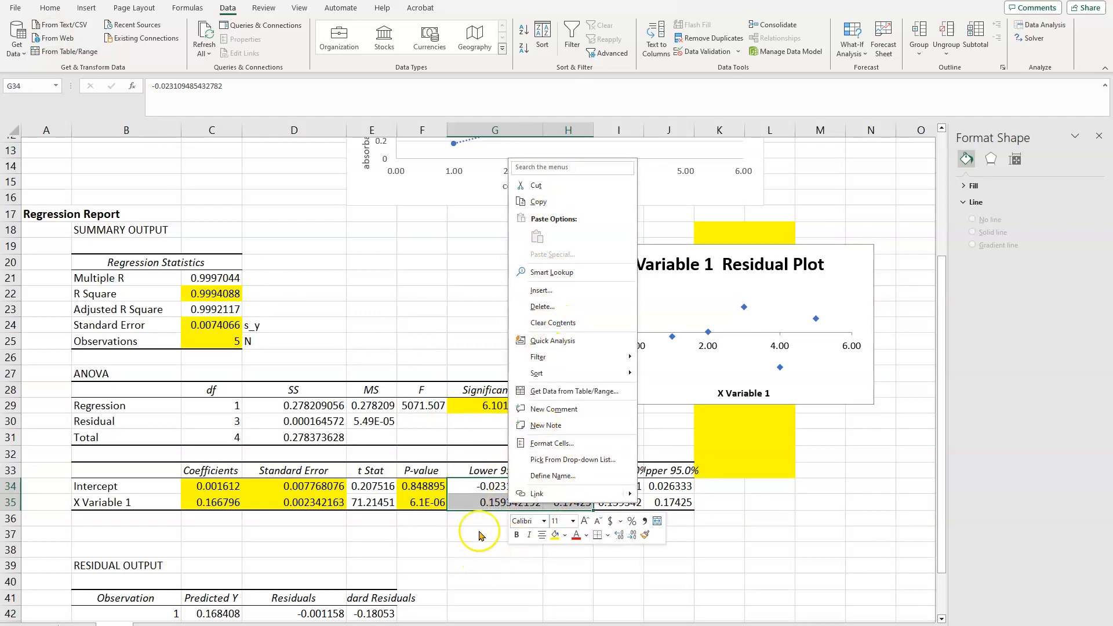
pyautogui.click(555, 534)
# Widen column E to fit the Standard Residuals heading in the residual output table
pyautogui.scroll(-4, 449, 532)
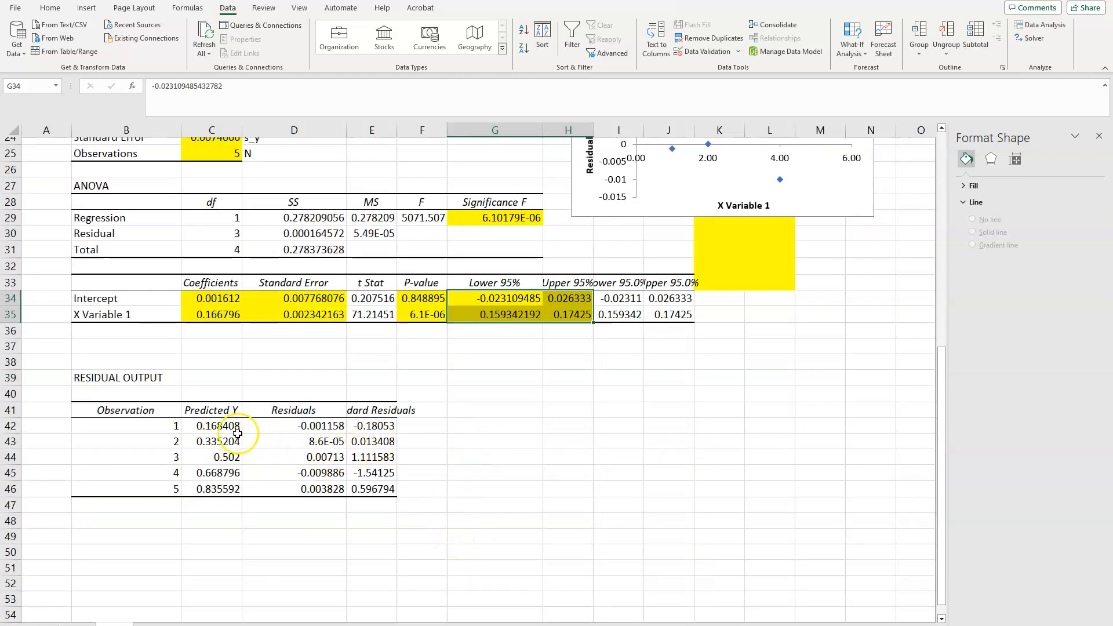
pyautogui.click(304, 425)
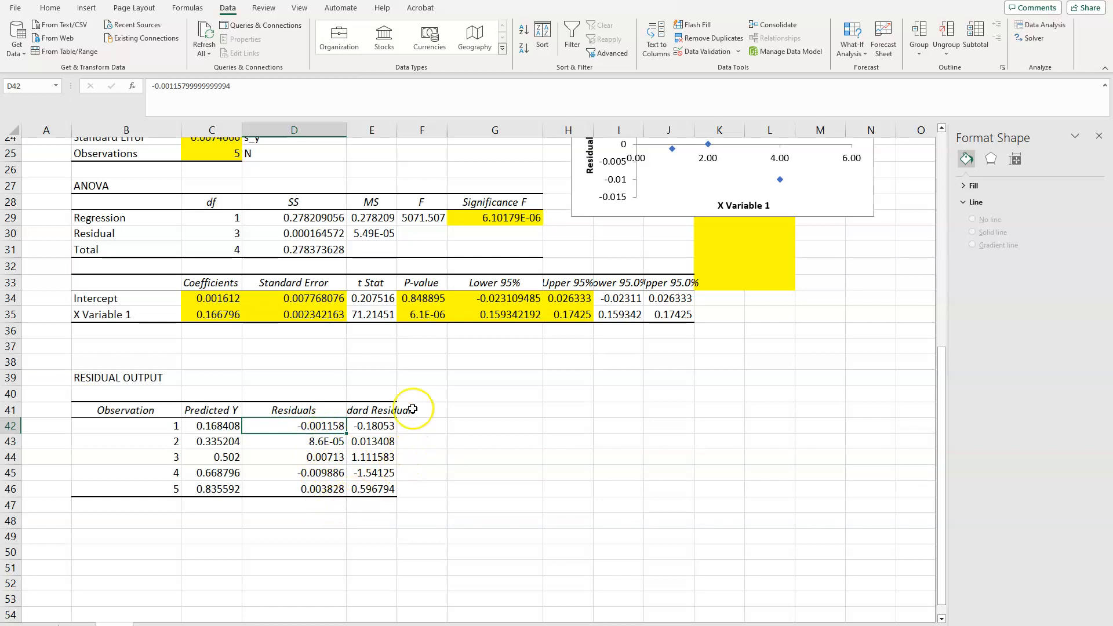
pyautogui.moveTo(398, 129); pyautogui.dragTo(453, 130)
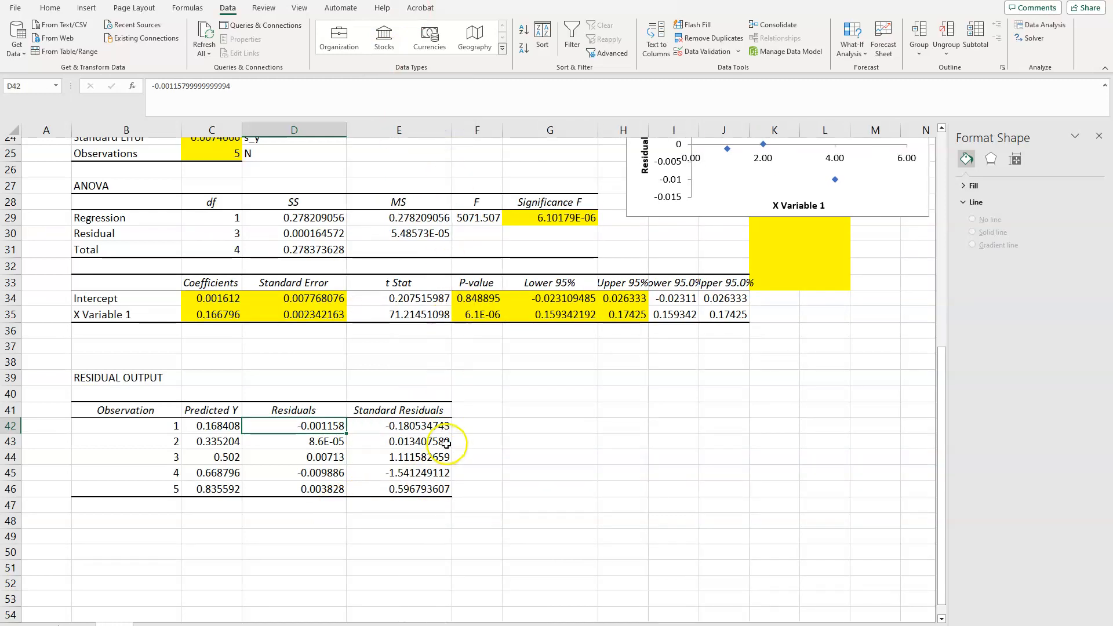
# Compare the regression's Standard Error in C24 with the residuals listed in the residual output table
pyautogui.scroll(3, 369, 428)
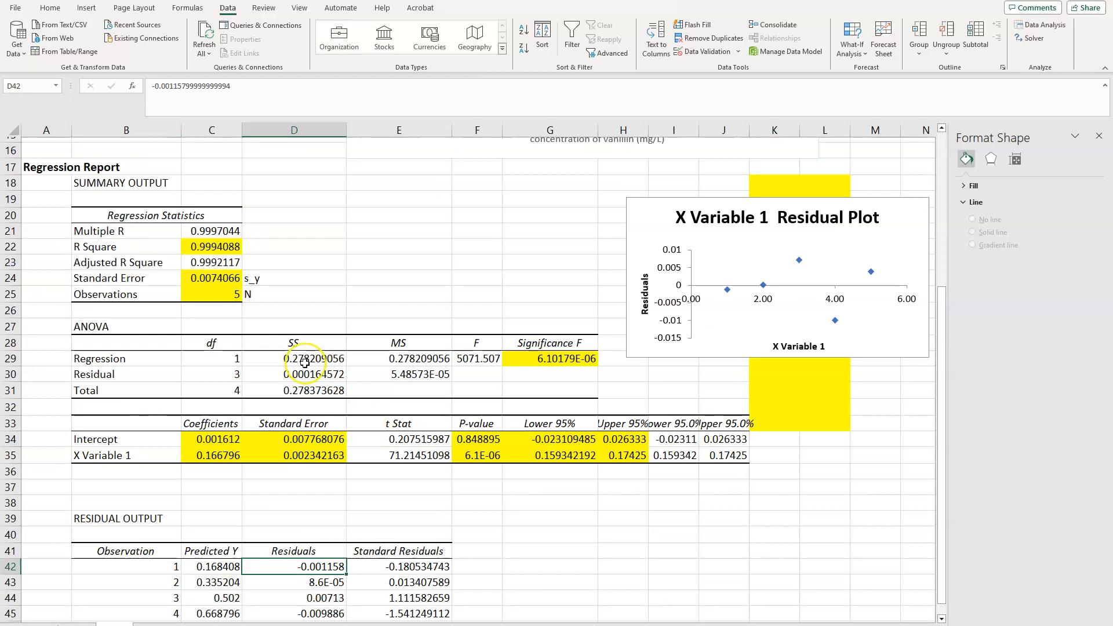
pyautogui.click(207, 280)
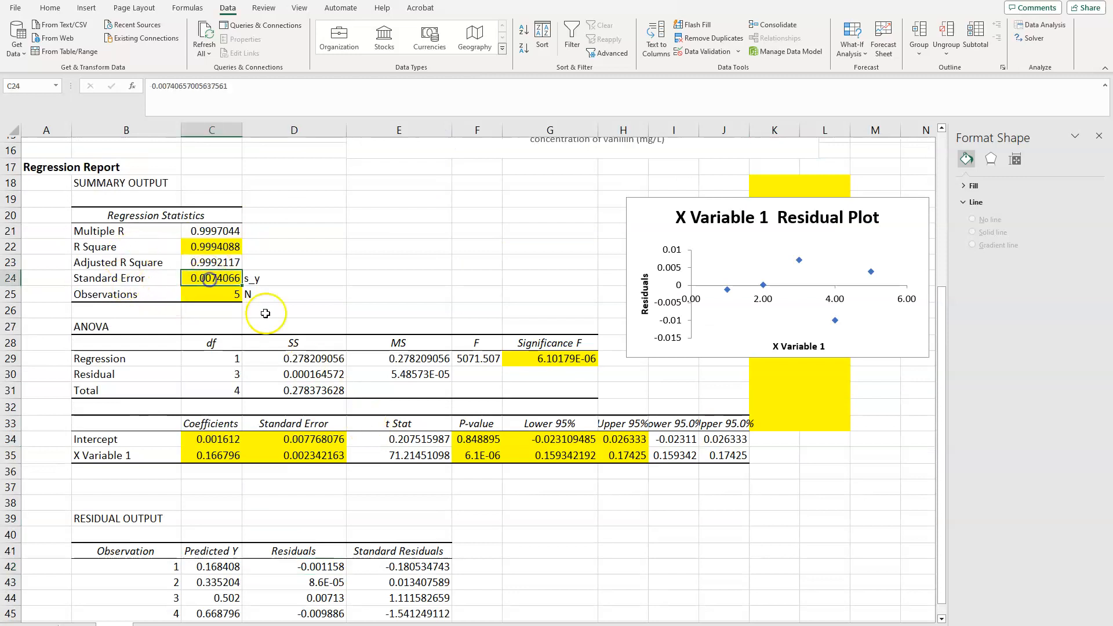
pyautogui.scroll(-2, 318, 361)
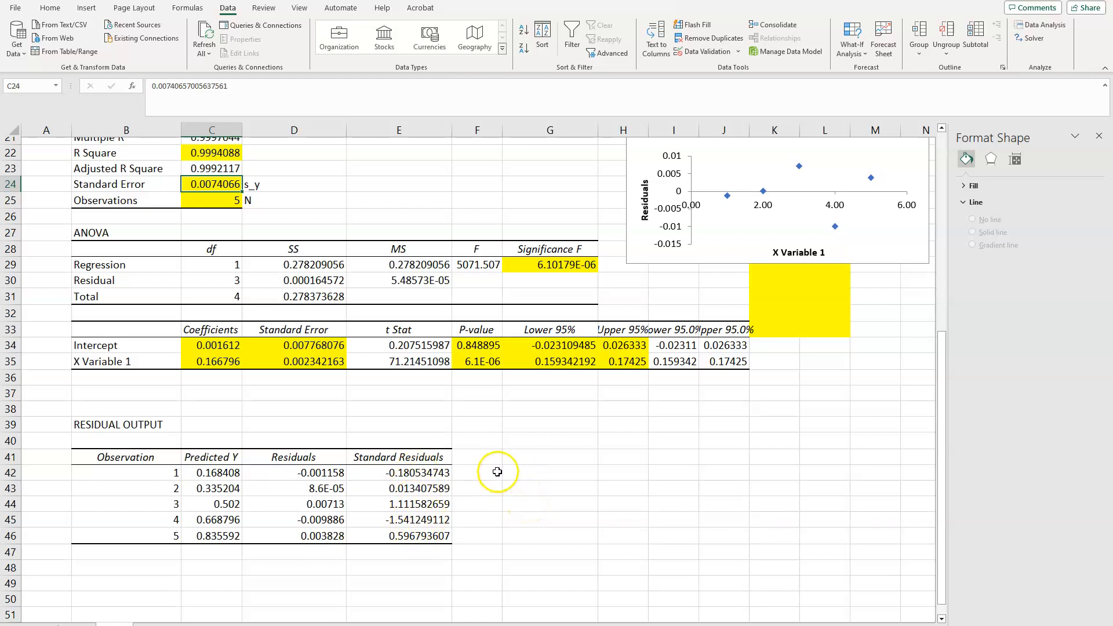
pyautogui.scroll(1, 522, 509)
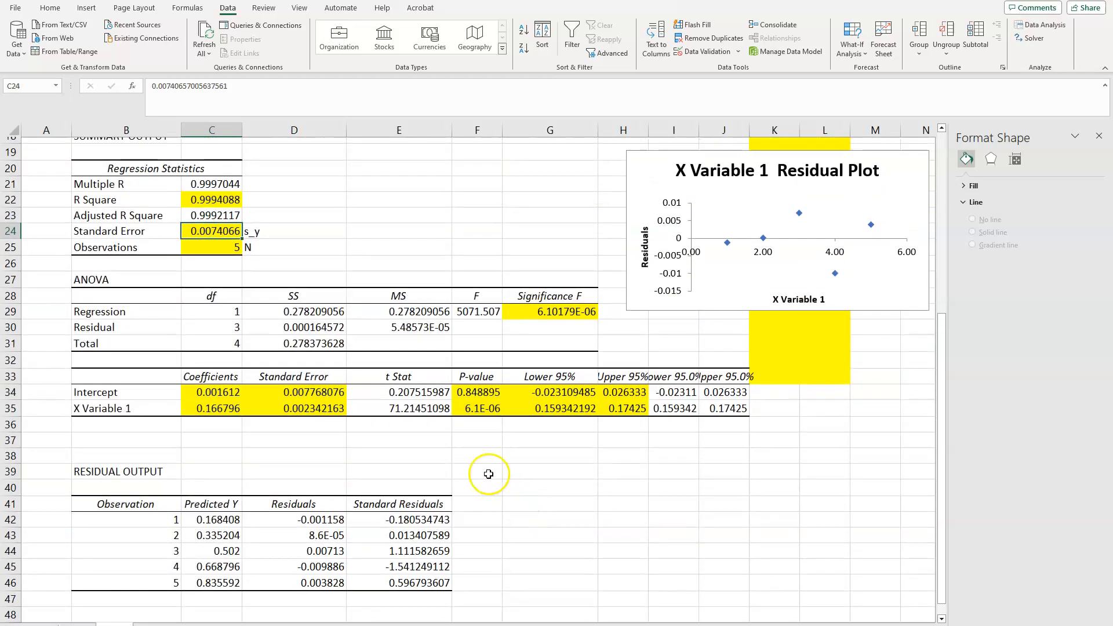